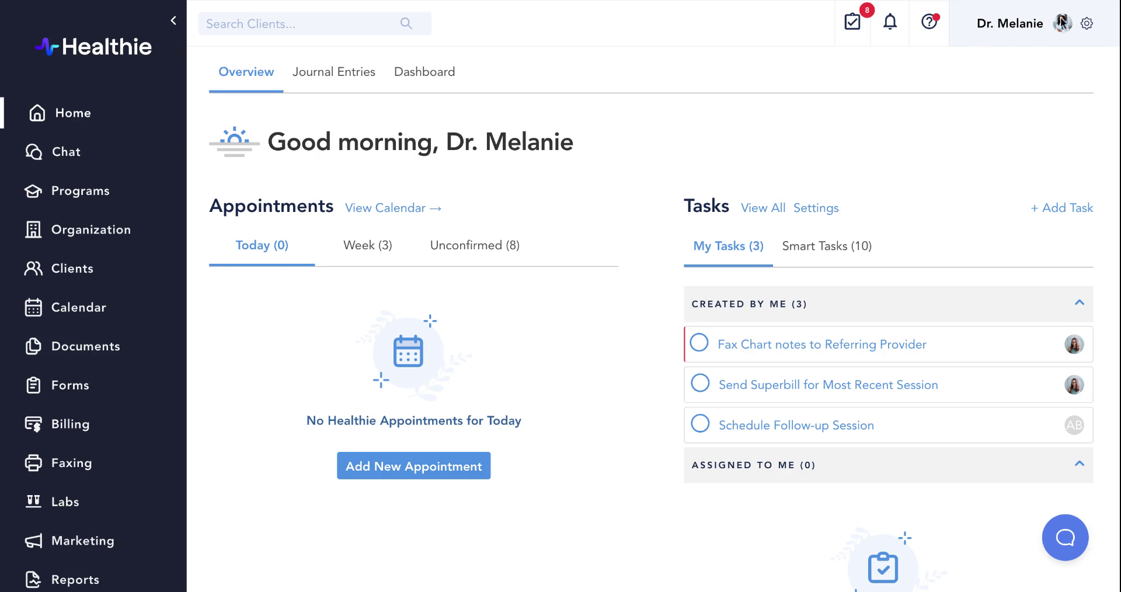
Step: Go from Settings to the calendar's June 2–8, 2024 week and open the More options list
{"action": "left_click", "coordinate": [1086, 26]}
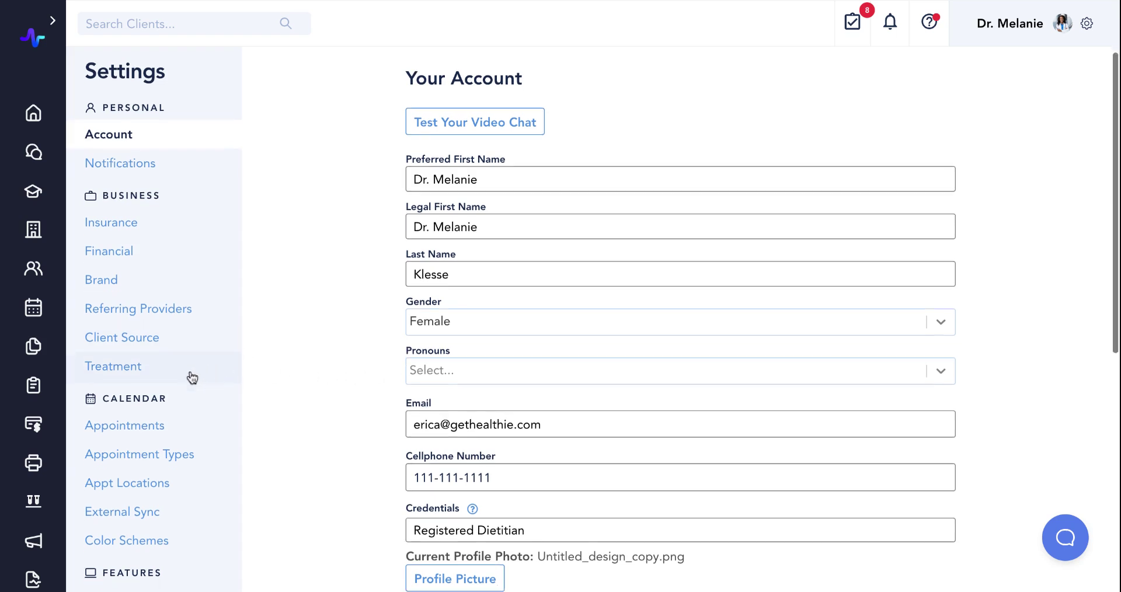
{"action": "scroll", "coordinate": [193, 375], "scroll_direction": "down", "scroll_amount": 3}
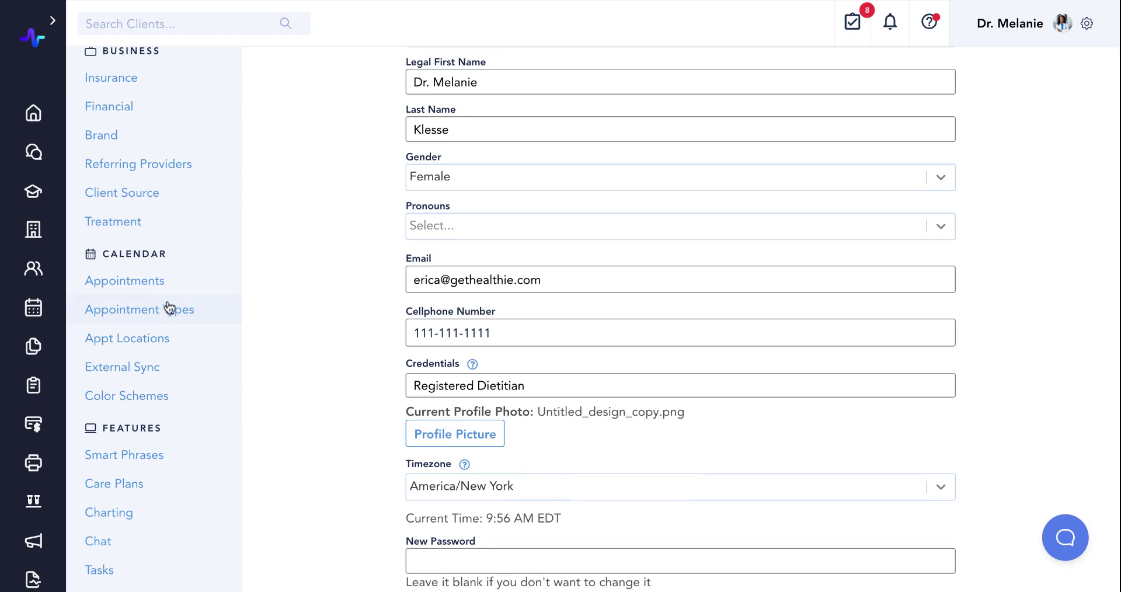
{"action": "left_click", "coordinate": [37, 317]}
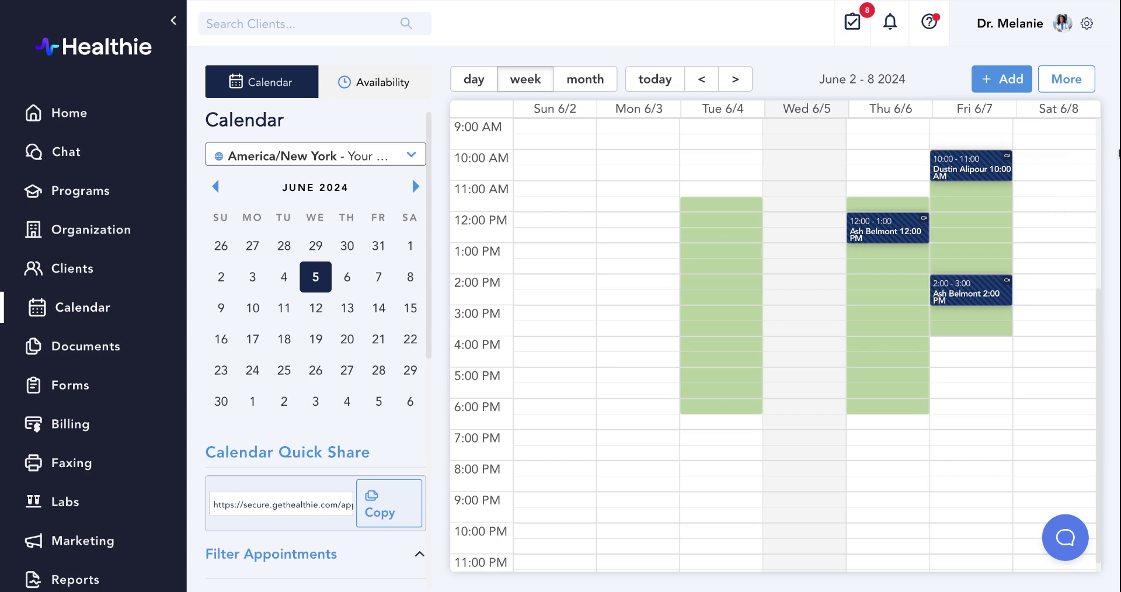
{"action": "left_click", "coordinate": [1066, 81]}
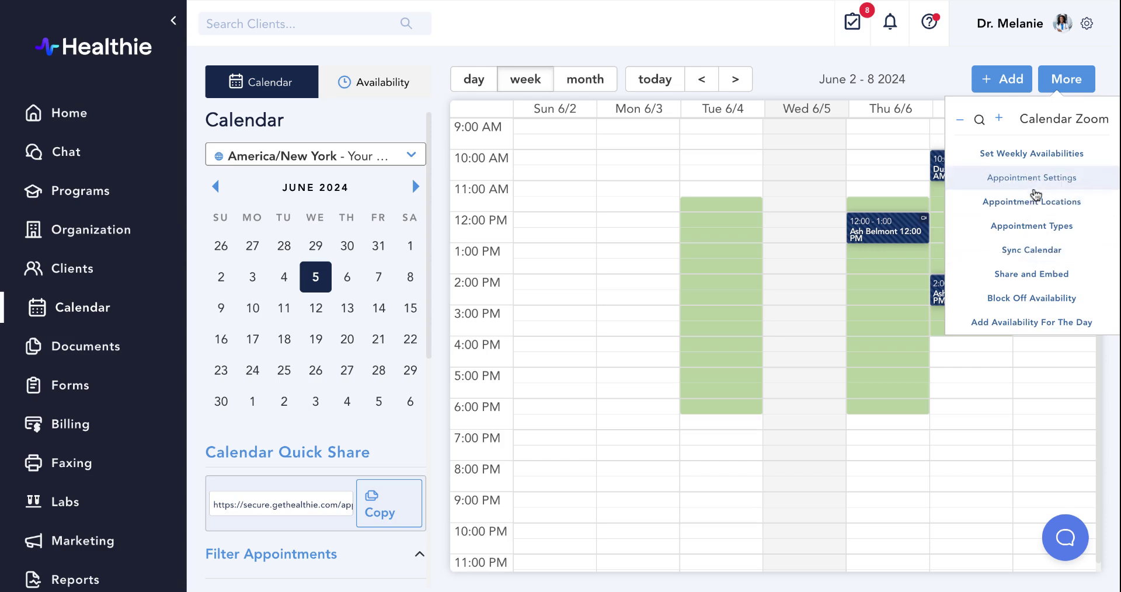
Step: Open Appointment Settings and edit General Availability, where type, location and contact-type availability are off
{"action": "left_click", "coordinate": [1035, 186]}
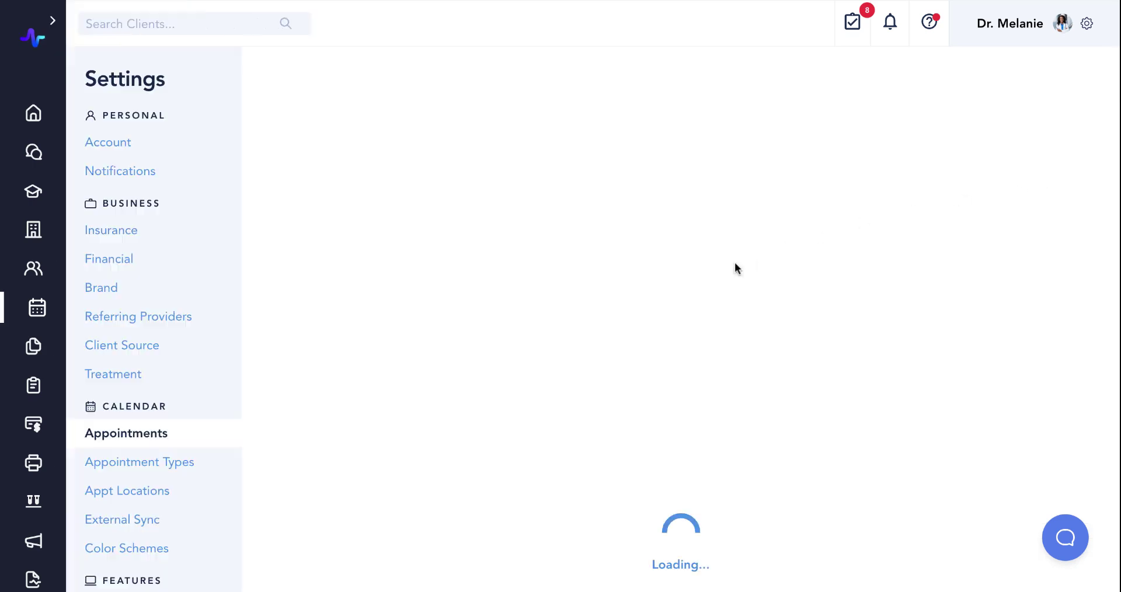
{"action": "scroll", "coordinate": [554, 299], "scroll_direction": "down", "scroll_amount": 2}
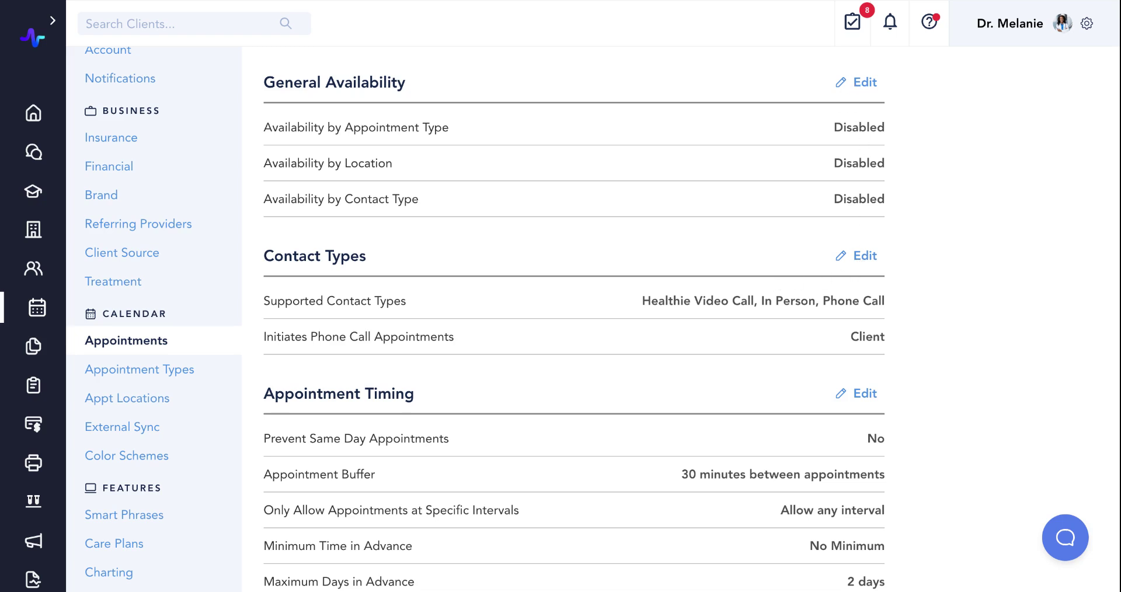
{"action": "left_click", "coordinate": [857, 83]}
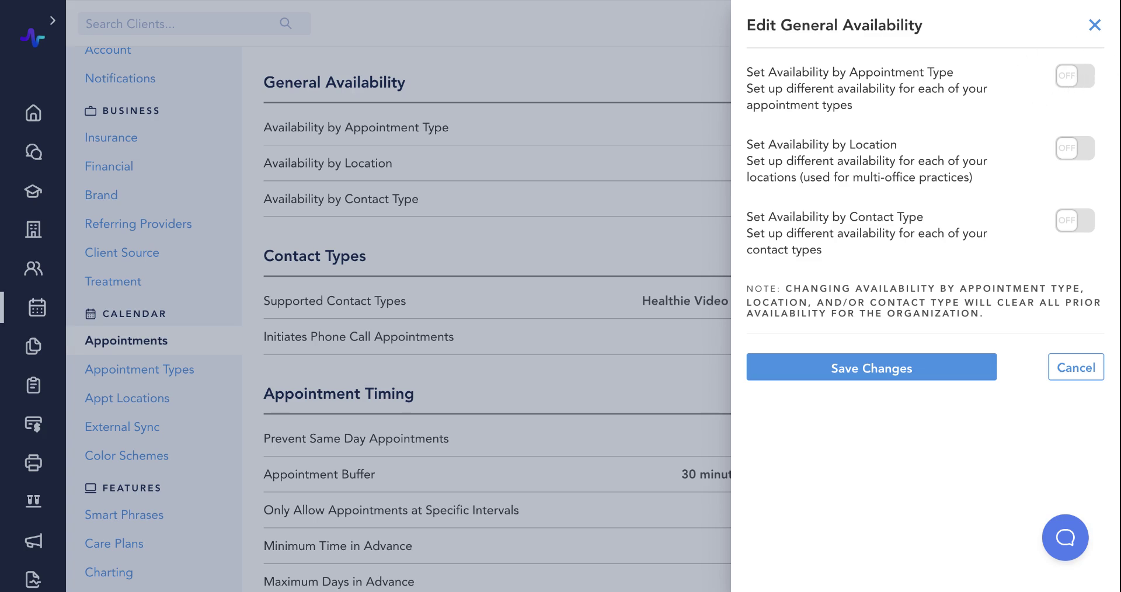
Step: Review Contact Types (Healthie Video Call, In Person, Phone Call) and close both panels unchanged
{"action": "left_click", "coordinate": [1094, 25]}
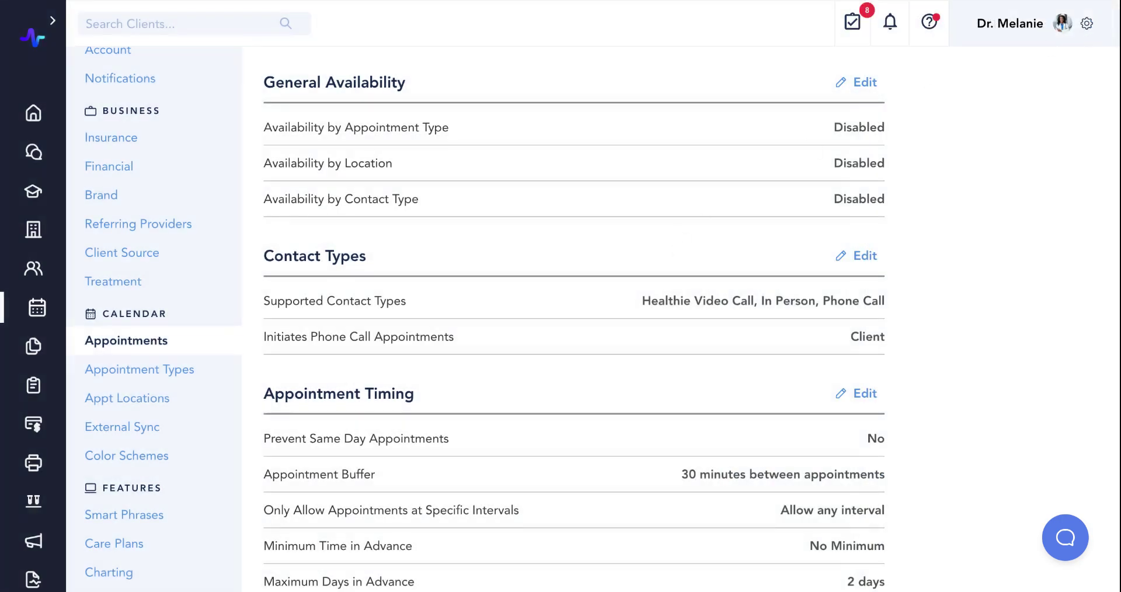
{"action": "left_click", "coordinate": [858, 256]}
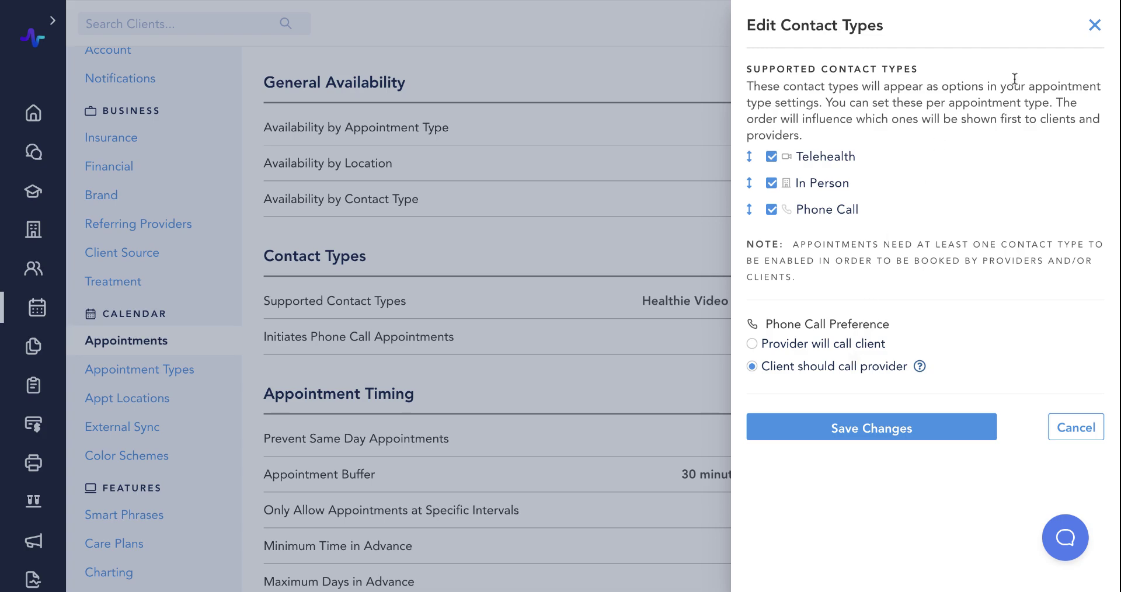
{"action": "left_click", "coordinate": [1094, 24]}
{"action": "scroll", "coordinate": [689, 361], "scroll_direction": "down", "scroll_amount": 2}
{"action": "scroll", "coordinate": [689, 361], "scroll_direction": "down", "scroll_amount": 1}
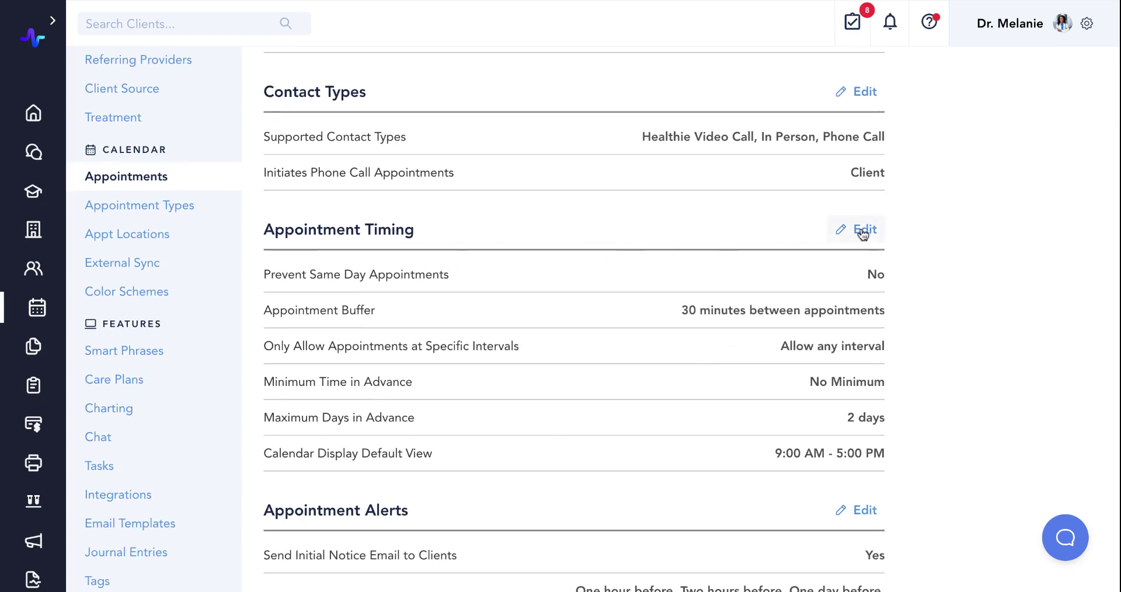
Step: Review the Appointment Timing options and close them without saving
{"action": "left_click", "coordinate": [863, 233]}
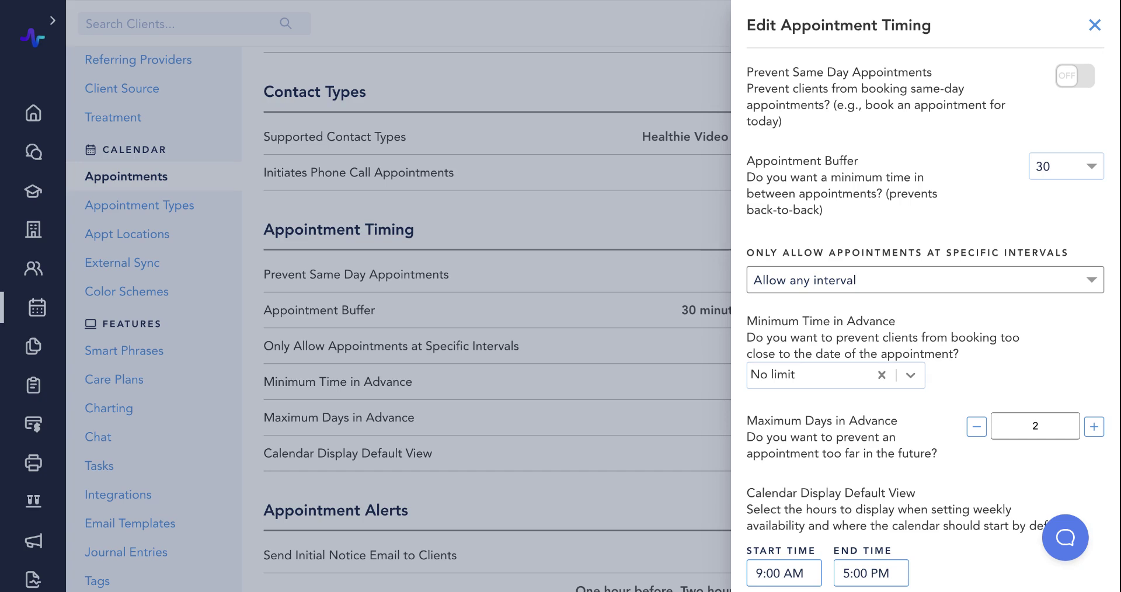
{"action": "scroll", "coordinate": [925, 291], "scroll_direction": "down", "scroll_amount": 2}
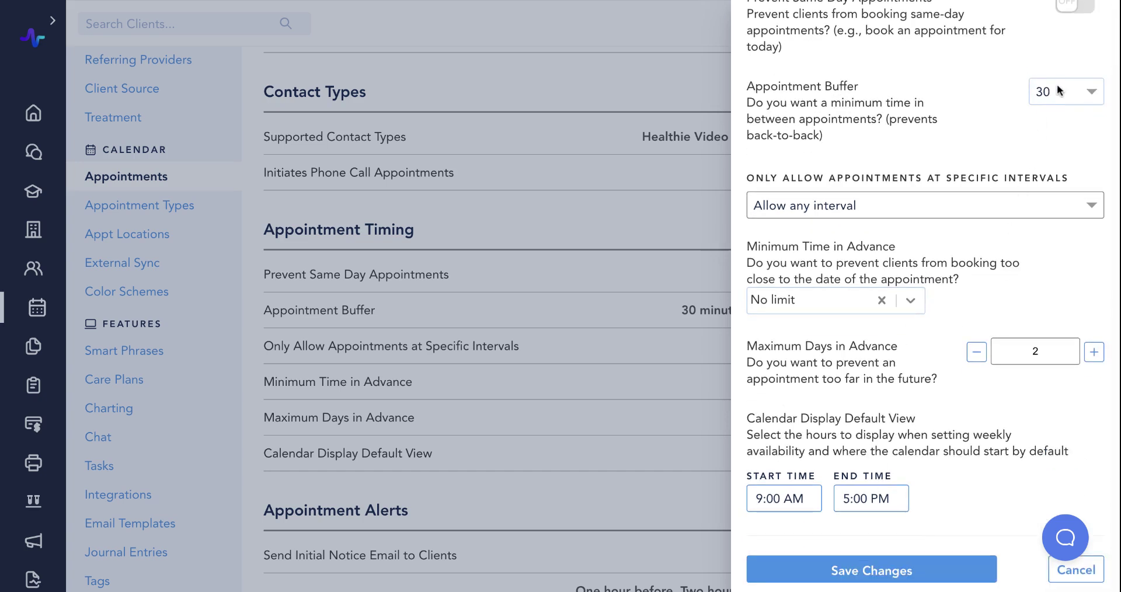
{"action": "scroll", "coordinate": [1054, 90], "scroll_direction": "up", "scroll_amount": 2}
{"action": "left_click", "coordinate": [1095, 25]}
Step: Save the Appointment Alerts with email and text reminders at 1 hour, 2 hours, 1 day, 2 days
{"action": "scroll", "coordinate": [843, 302], "scroll_direction": "down", "scroll_amount": 5}
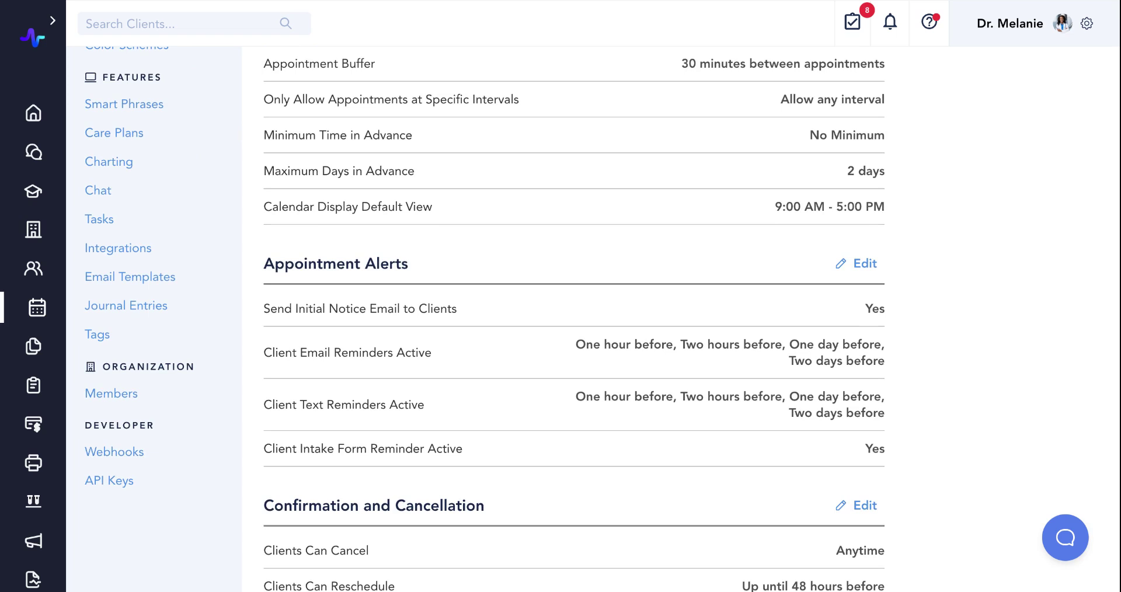
{"action": "left_click", "coordinate": [864, 265]}
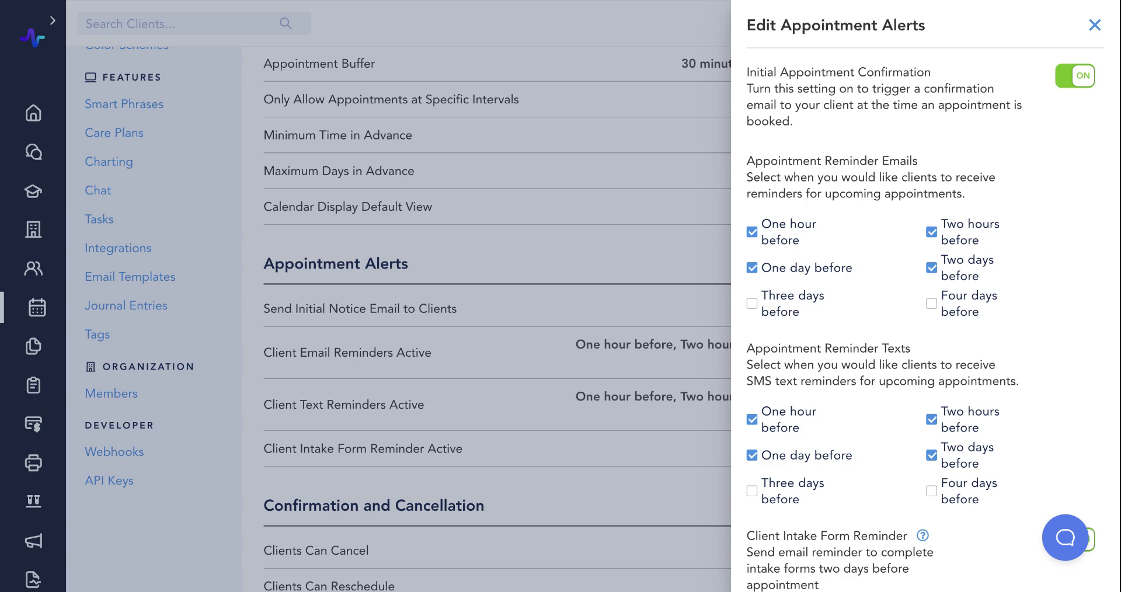
{"action": "scroll", "coordinate": [855, 575], "scroll_direction": "down", "scroll_amount": 2}
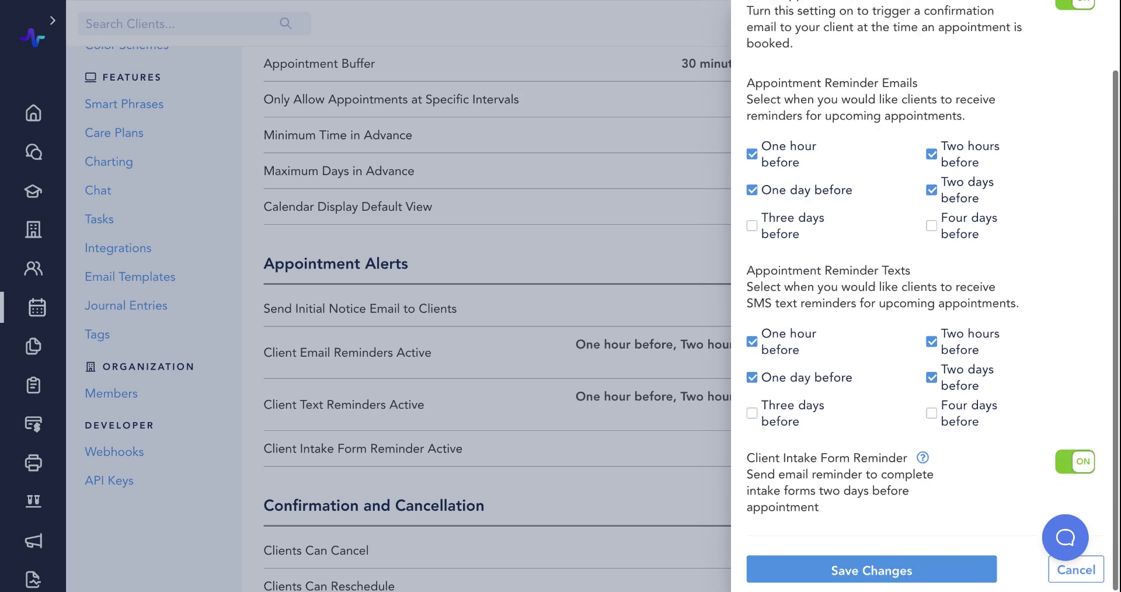
{"action": "left_click", "coordinate": [855, 574]}
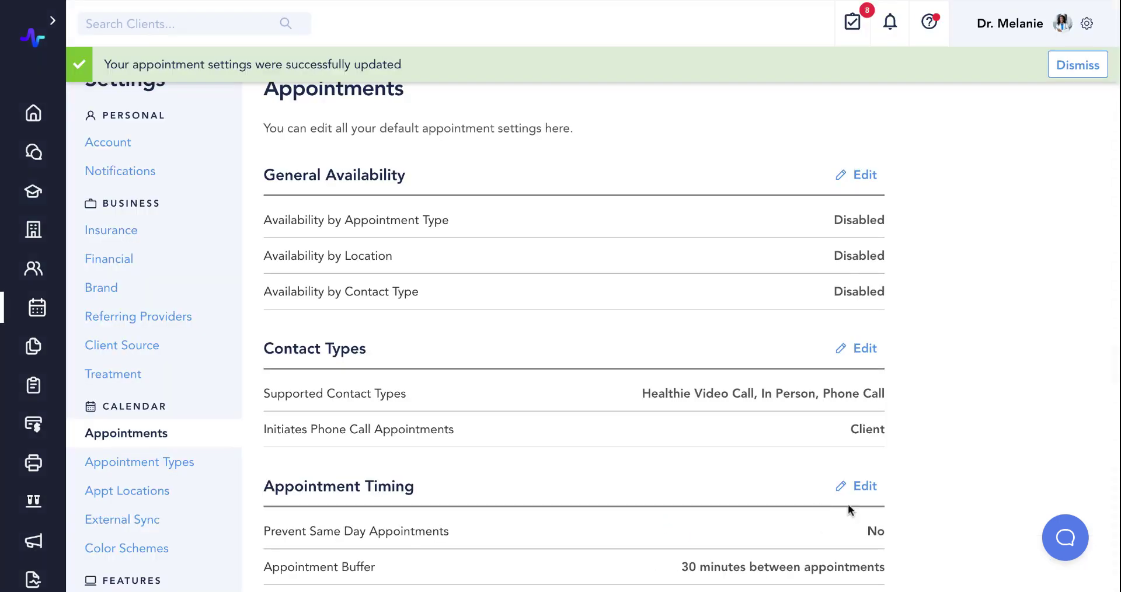
{"action": "scroll", "coordinate": [697, 401], "scroll_direction": "down", "scroll_amount": 3}
{"action": "scroll", "coordinate": [891, 252], "scroll_direction": "down", "scroll_amount": 7}
{"action": "scroll", "coordinate": [891, 258], "scroll_direction": "down", "scroll_amount": 4}
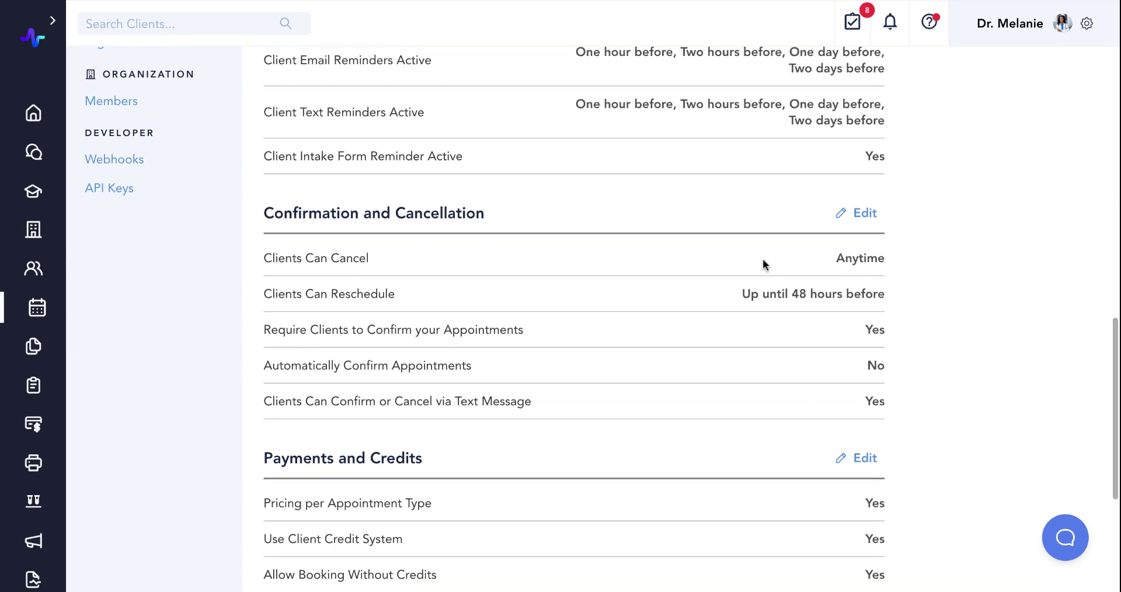
{"action": "left_click", "coordinate": [862, 215]}
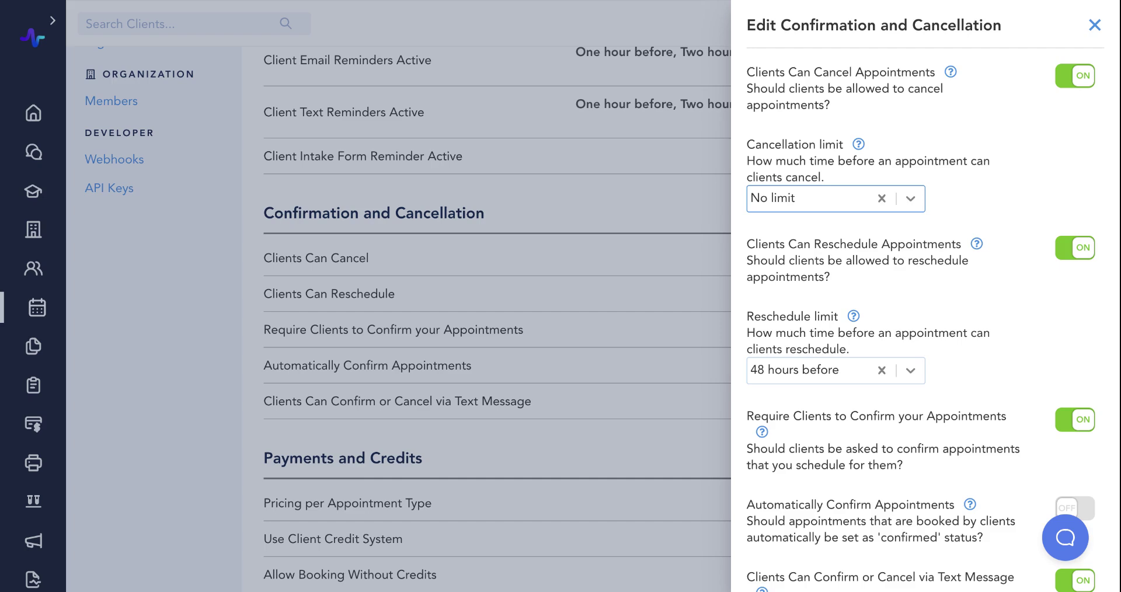
{"action": "left_click", "coordinate": [960, 208]}
{"action": "left_click", "coordinate": [1094, 27]}
{"action": "scroll", "coordinate": [1060, 43], "scroll_direction": "down", "scroll_amount": 4}
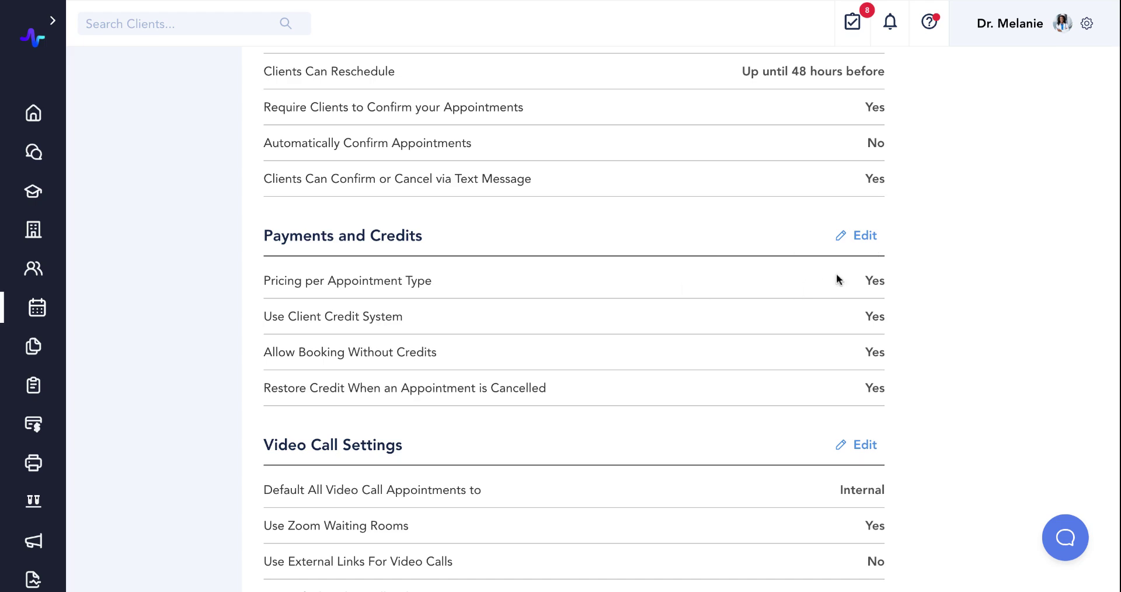
{"action": "left_click", "coordinate": [837, 242]}
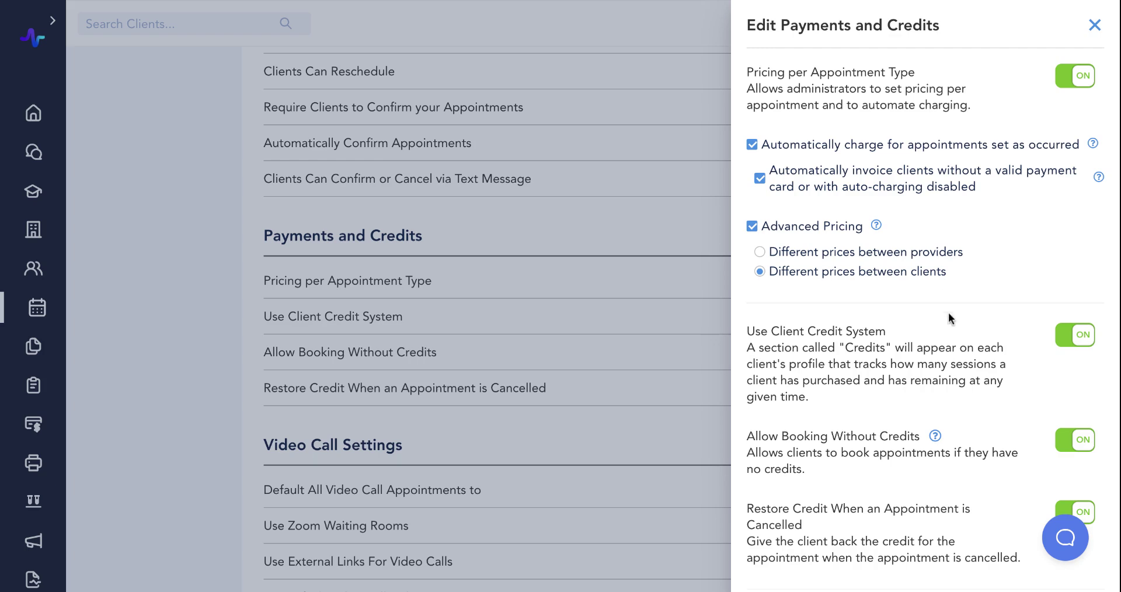
{"action": "scroll", "coordinate": [948, 321], "scroll_direction": "down", "scroll_amount": 2}
{"action": "scroll", "coordinate": [949, 321], "scroll_direction": "up", "scroll_amount": 2}
{"action": "left_click", "coordinate": [1095, 22]}
{"action": "scroll", "coordinate": [817, 346], "scroll_direction": "down", "scroll_amount": 1}
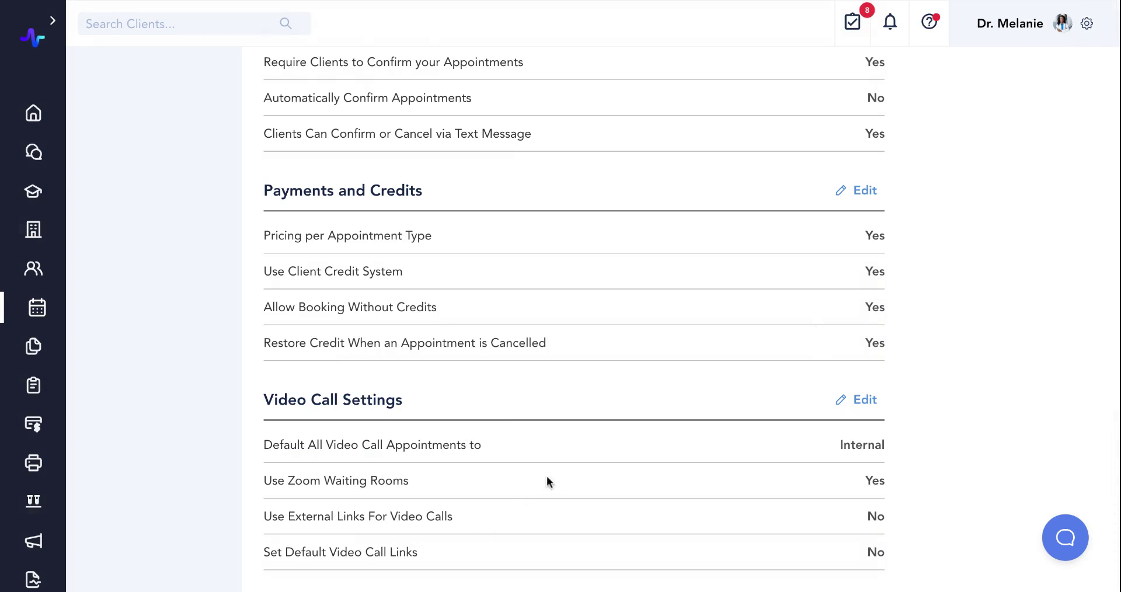
{"action": "left_click", "coordinate": [857, 402]}
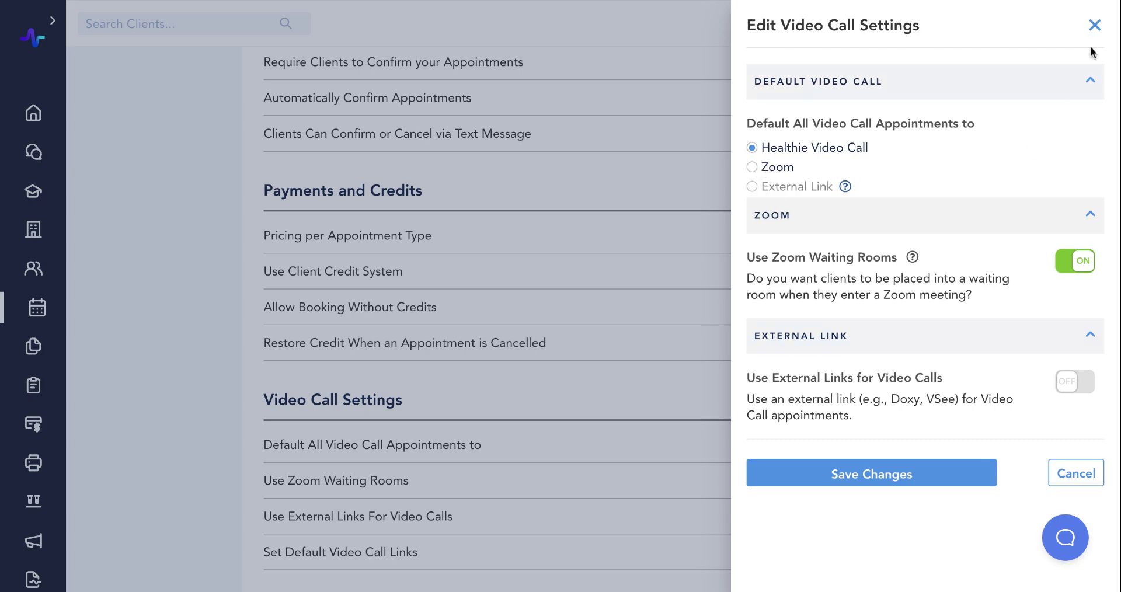
{"action": "left_click", "coordinate": [1094, 25]}
{"action": "scroll", "coordinate": [644, 251], "scroll_direction": "up", "scroll_amount": 9}
{"action": "scroll", "coordinate": [644, 251], "scroll_direction": "up", "scroll_amount": 4}
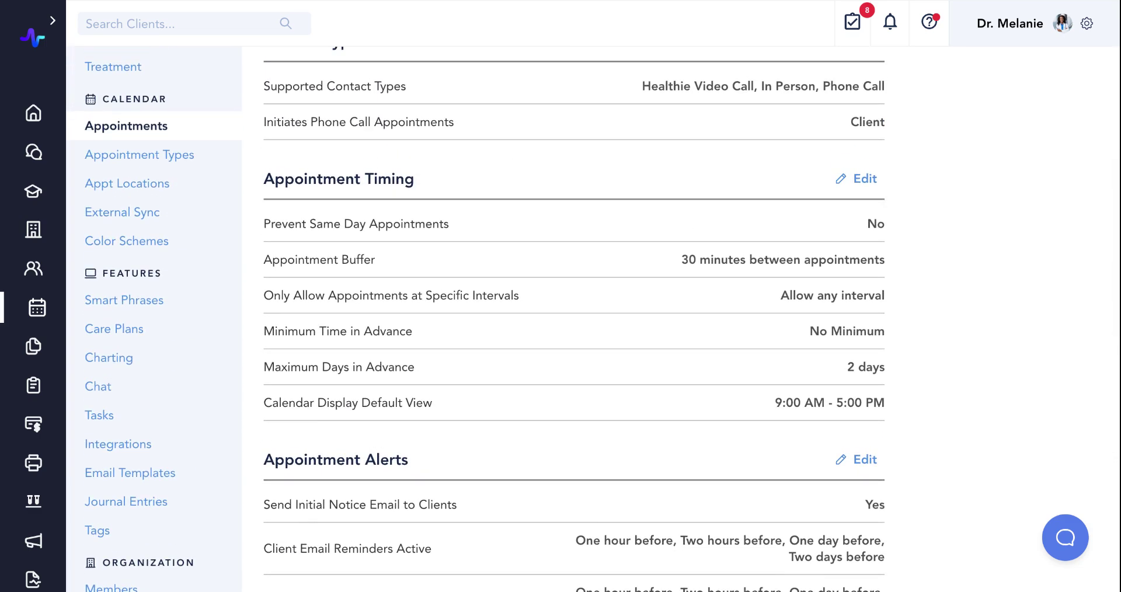
{"action": "scroll", "coordinate": [645, 251], "scroll_direction": "up", "scroll_amount": 2}
{"action": "scroll", "coordinate": [180, 305], "scroll_direction": "up", "scroll_amount": 1}
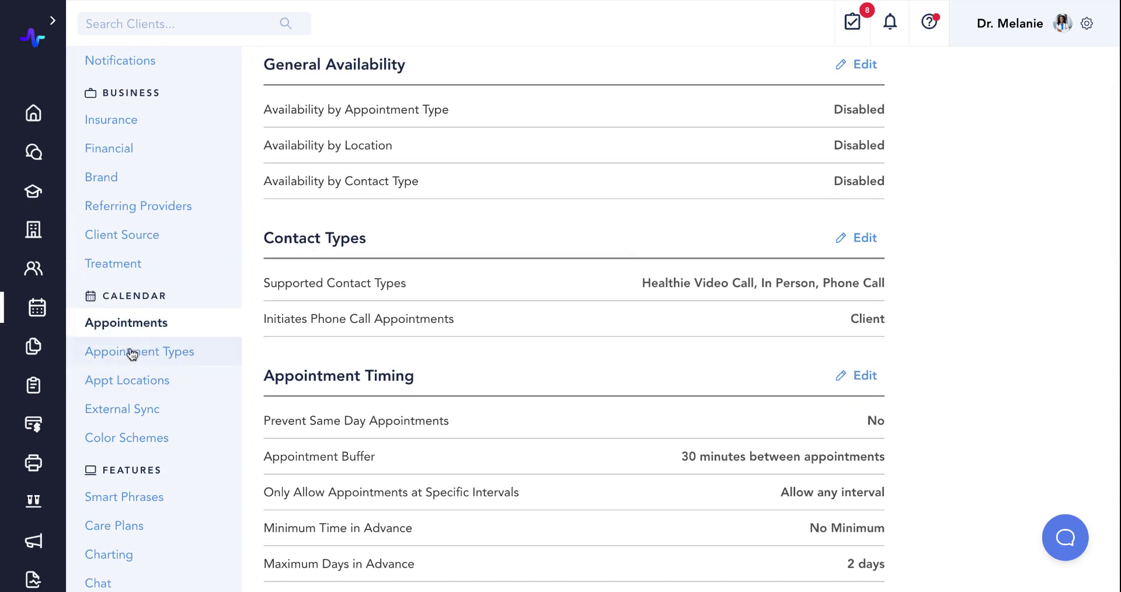
Step: Browse the Appointment Types list, including Initial Consultation - Insurance, Webinar and Free Discovery Call
{"action": "left_click", "coordinate": [141, 353]}
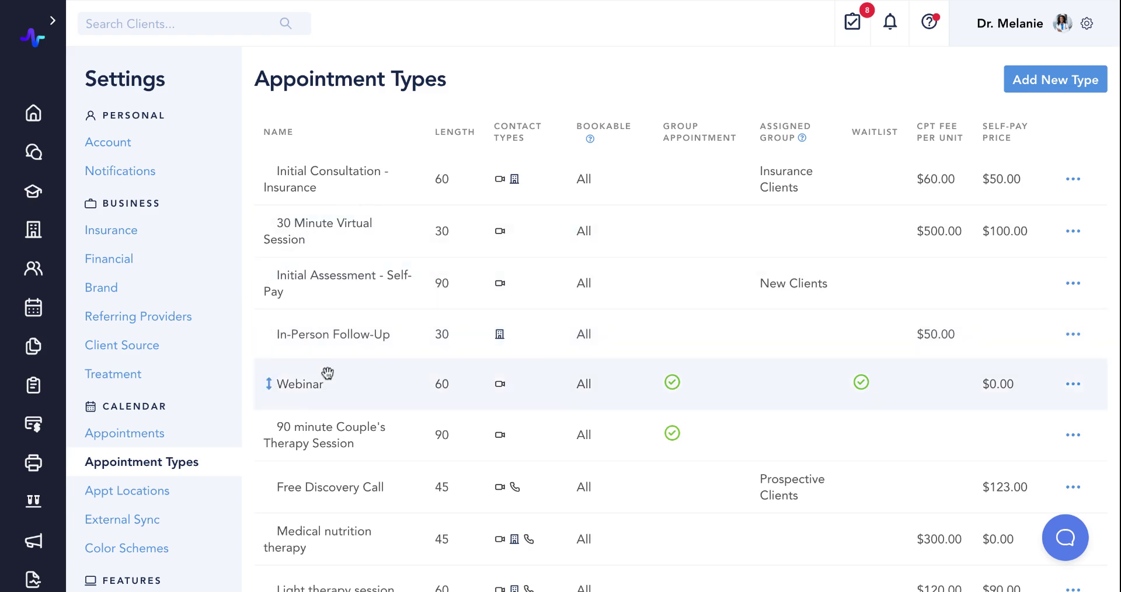
{"action": "scroll", "coordinate": [327, 373], "scroll_direction": "down", "scroll_amount": 1}
{"action": "scroll", "coordinate": [328, 374], "scroll_direction": "down", "scroll_amount": 4}
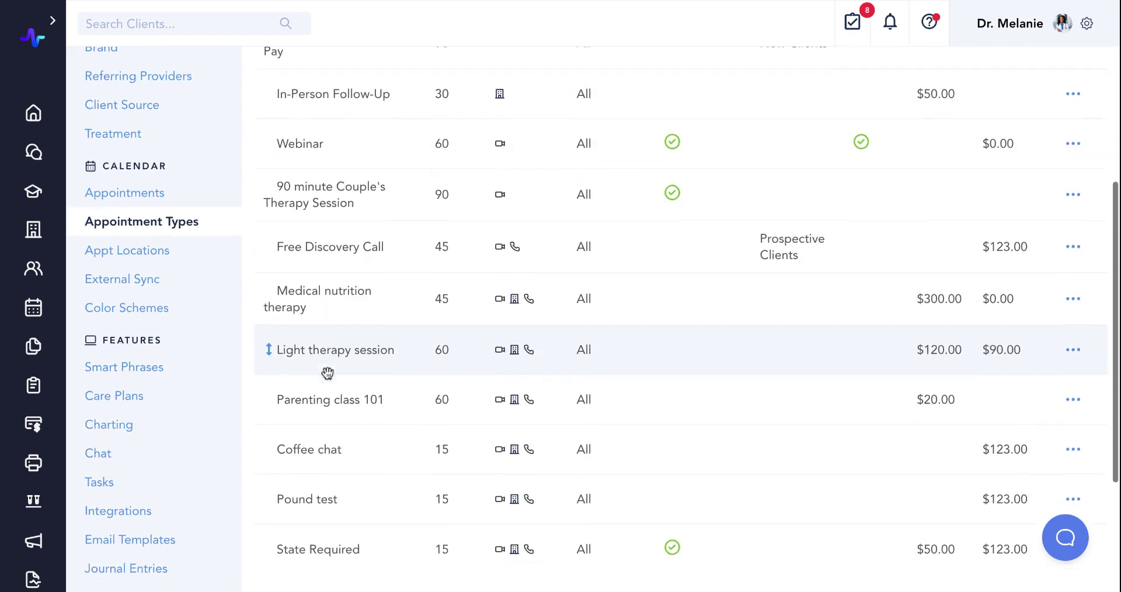
{"action": "scroll", "coordinate": [325, 373], "scroll_direction": "up", "scroll_amount": 2}
{"action": "scroll", "coordinate": [347, 373], "scroll_direction": "up", "scroll_amount": 2}
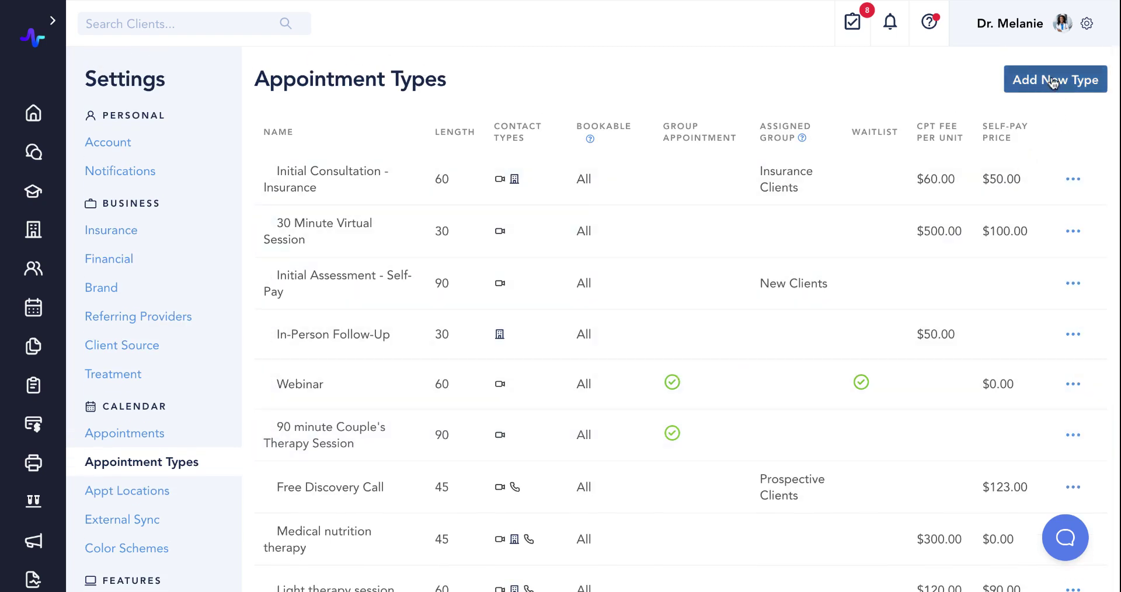
Step: Start a new appointment type named 'Appointment Name', 30 minutes long, Video Call only
{"action": "left_click", "coordinate": [1053, 83]}
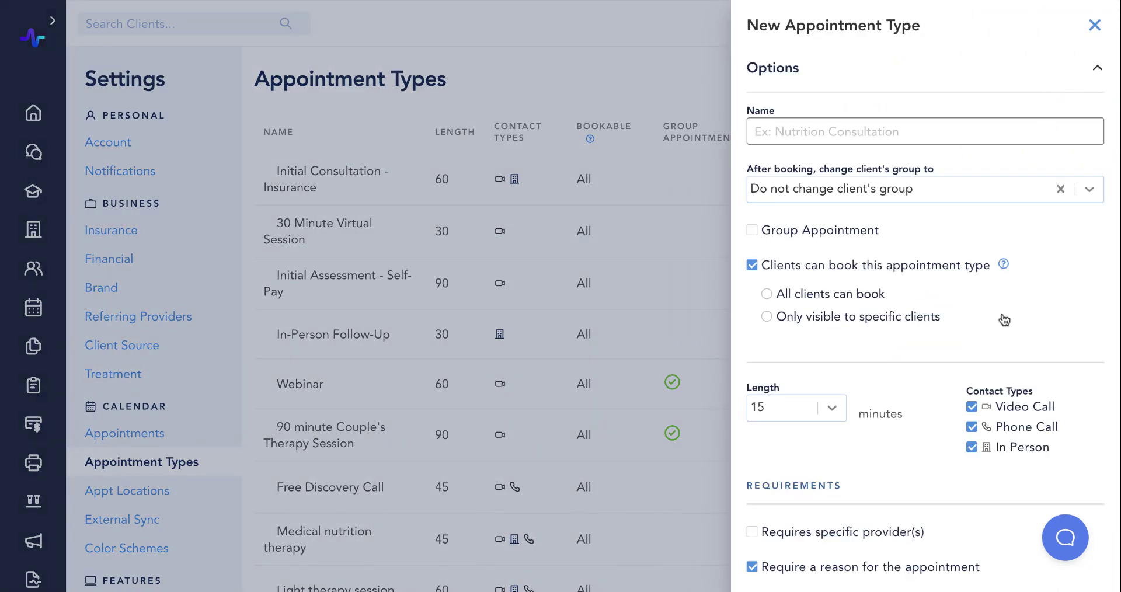
{"action": "left_click", "coordinate": [913, 129]}
{"action": "type", "text": "Appointment Name"}
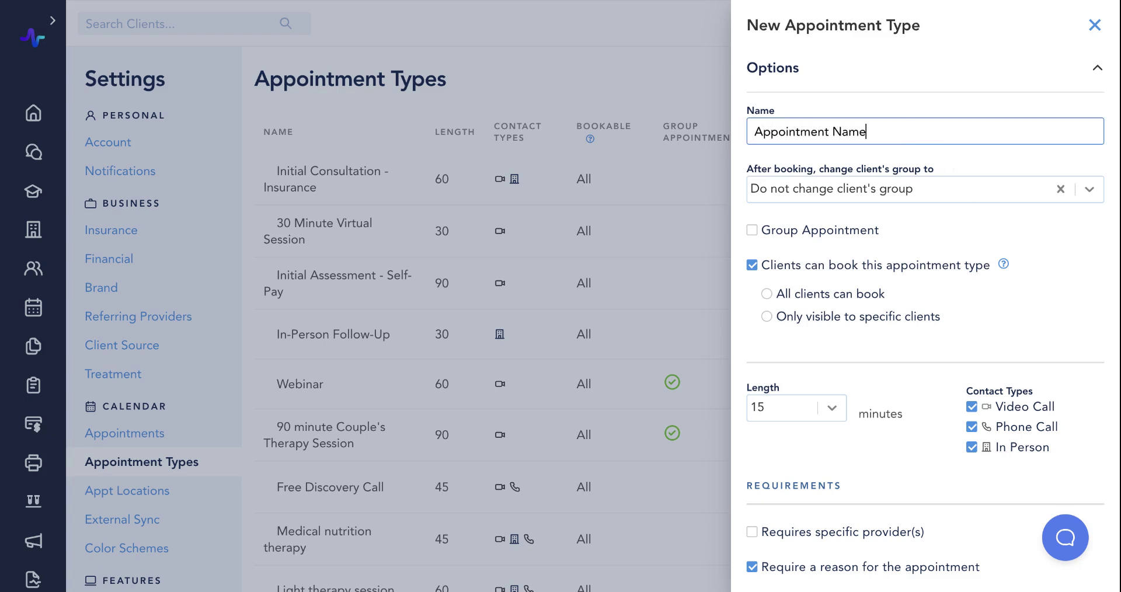
{"action": "scroll", "coordinate": [865, 220], "scroll_direction": "down", "scroll_amount": 2}
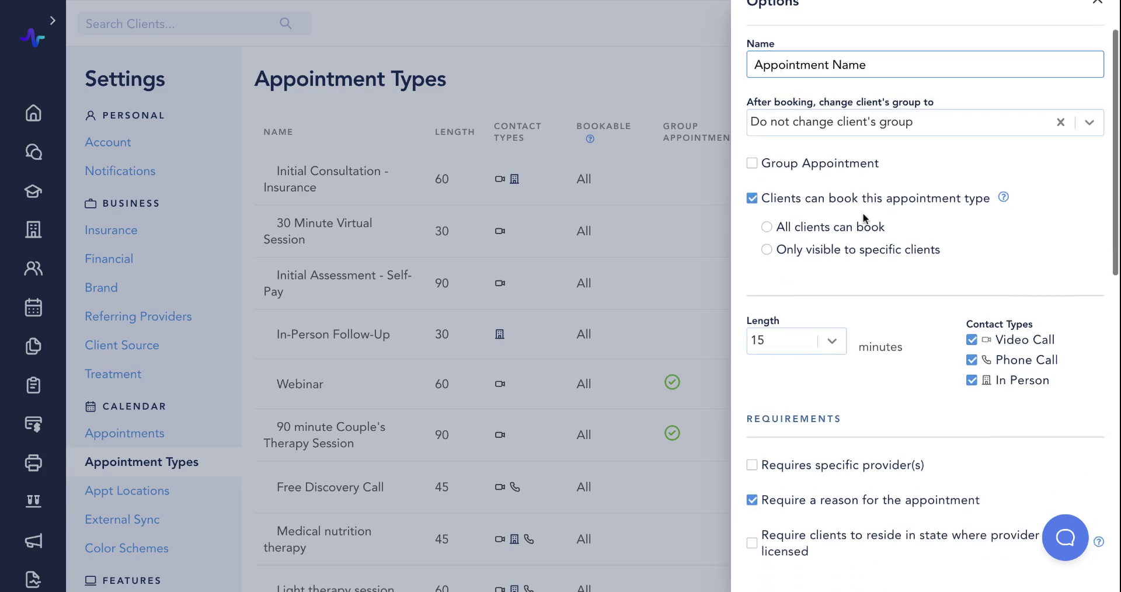
{"action": "left_click", "coordinate": [811, 344]}
{"action": "scroll", "coordinate": [782, 470], "scroll_direction": "down", "scroll_amount": 1}
{"action": "left_click", "coordinate": [774, 468]}
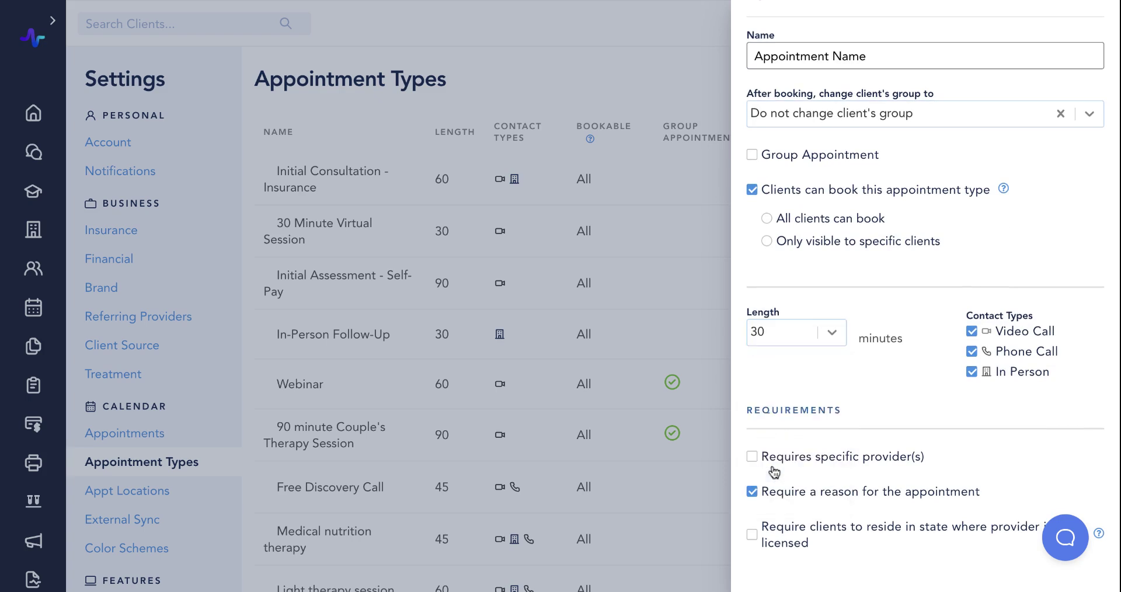
{"action": "left_click", "coordinate": [971, 350]}
{"action": "left_click", "coordinate": [971, 372]}
{"action": "scroll", "coordinate": [921, 326], "scroll_direction": "down", "scroll_amount": 1}
{"action": "scroll", "coordinate": [922, 330], "scroll_direction": "up", "scroll_amount": 2}
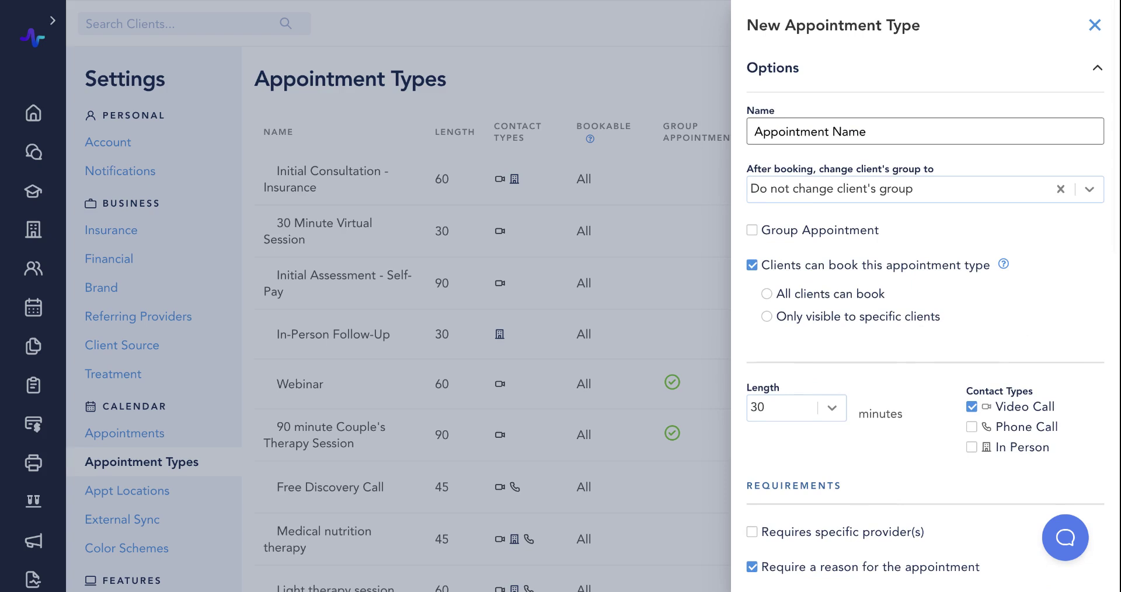
Step: Move booked clients to Adult Clients, let all clients book, and keep requiring a booking reason
{"action": "left_click", "coordinate": [834, 195]}
{"action": "left_click", "coordinate": [803, 252]}
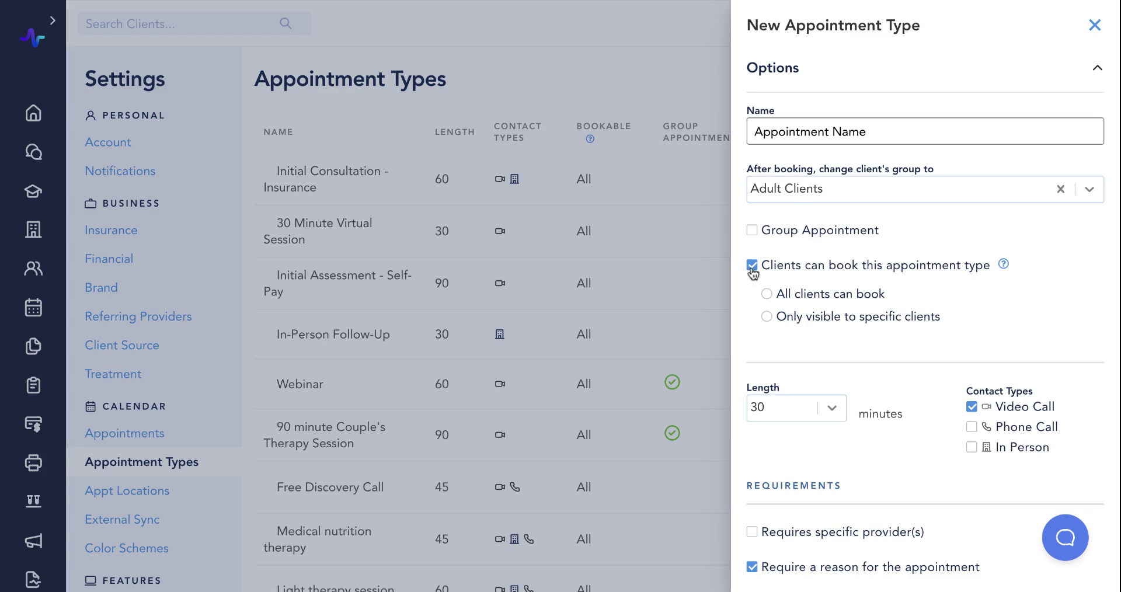
{"action": "left_click", "coordinate": [766, 293]}
{"action": "scroll", "coordinate": [876, 295], "scroll_direction": "down", "scroll_amount": 3}
{"action": "scroll", "coordinate": [827, 262], "scroll_direction": "down", "scroll_amount": 2}
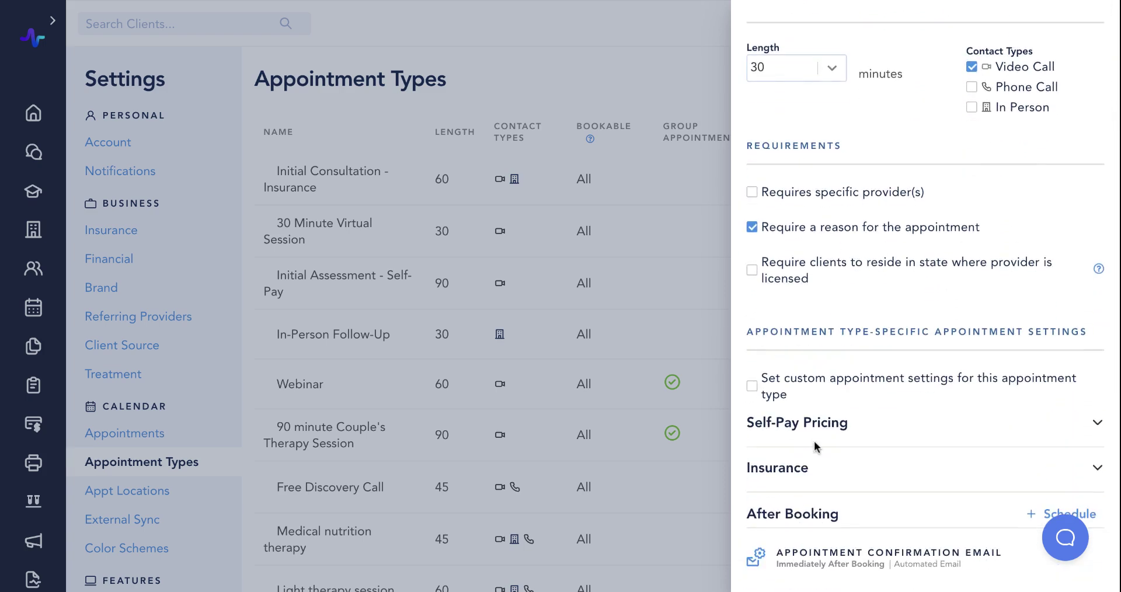
{"action": "left_click", "coordinate": [782, 228]}
{"action": "left_click", "coordinate": [768, 232]}
{"action": "scroll", "coordinate": [799, 294], "scroll_direction": "down", "scroll_amount": 3}
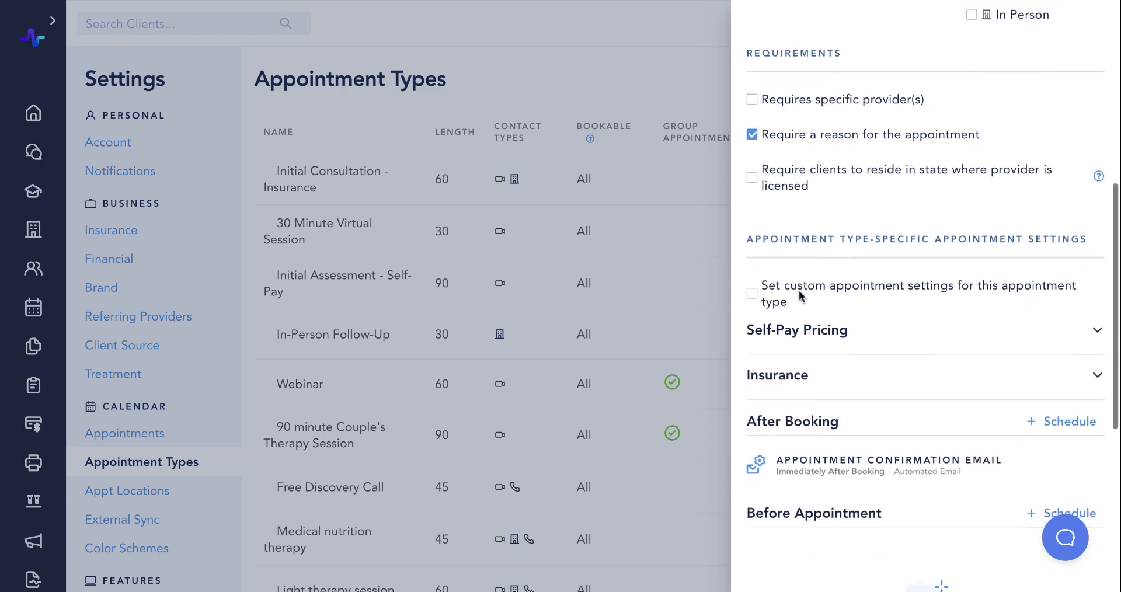
{"action": "scroll", "coordinate": [800, 295], "scroll_direction": "down", "scroll_amount": 2}
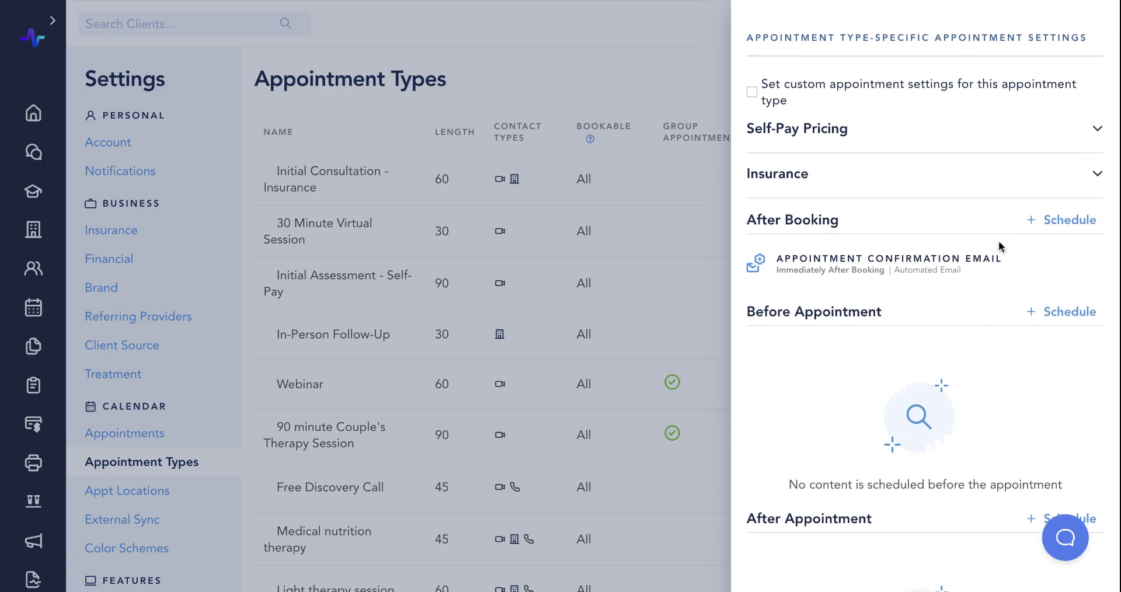
Step: Schedule the Cancellation Policy form 1 day before the appointment and create the type
{"action": "left_click", "coordinate": [1064, 317]}
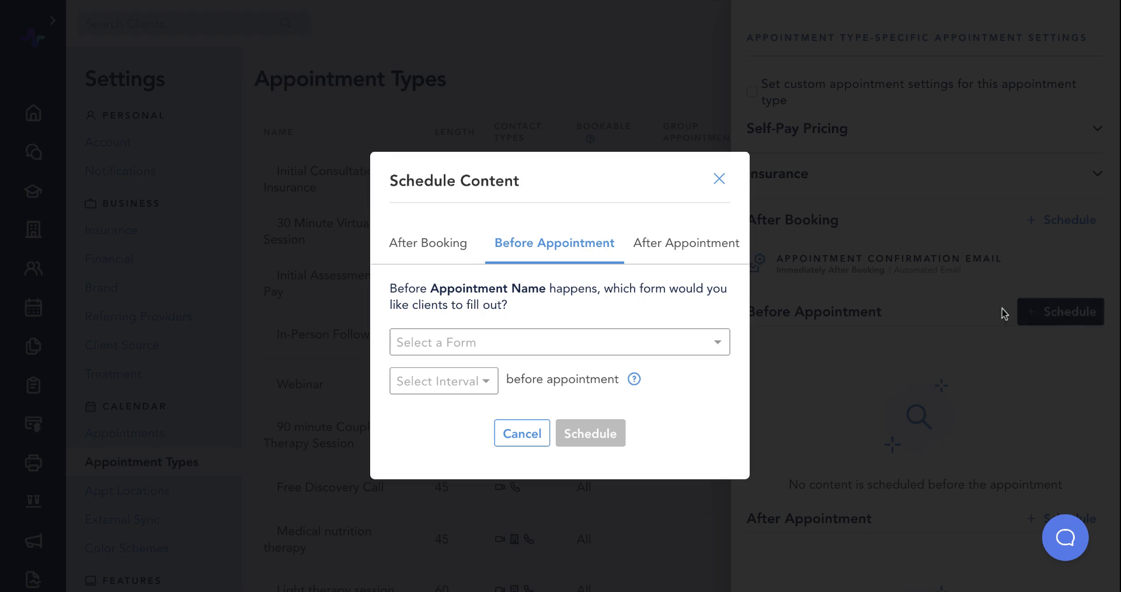
{"action": "left_click", "coordinate": [486, 348]}
{"action": "left_click", "coordinate": [465, 372]}
{"action": "left_click", "coordinate": [444, 383]}
{"action": "left_click", "coordinate": [422, 424]}
{"action": "left_click", "coordinate": [589, 434]}
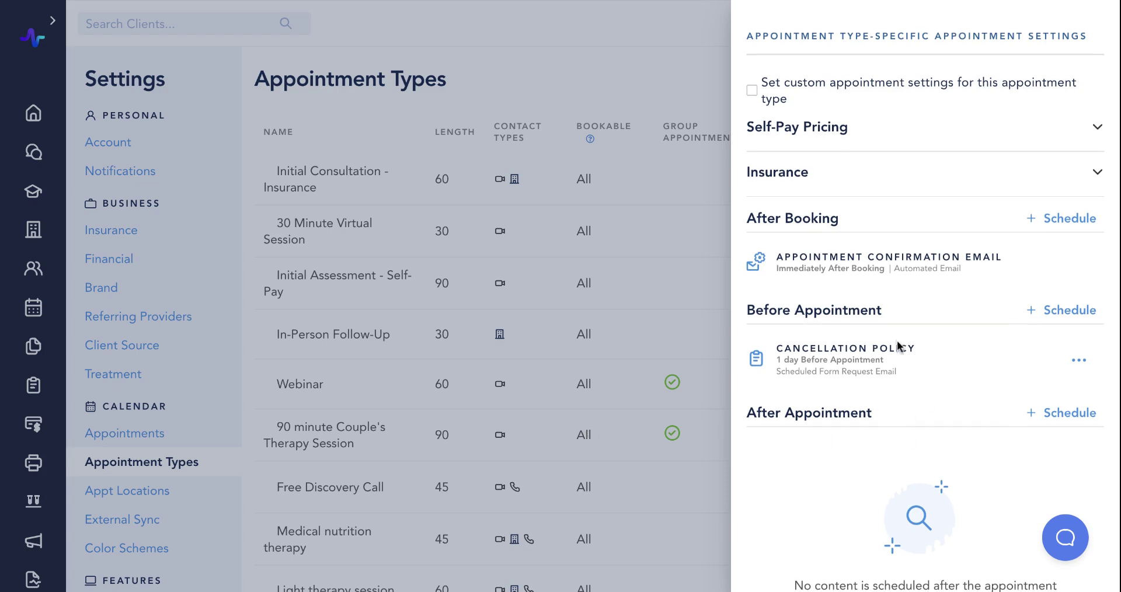
{"action": "scroll", "coordinate": [906, 345], "scroll_direction": "down", "scroll_amount": 2}
{"action": "left_click", "coordinate": [844, 543]}
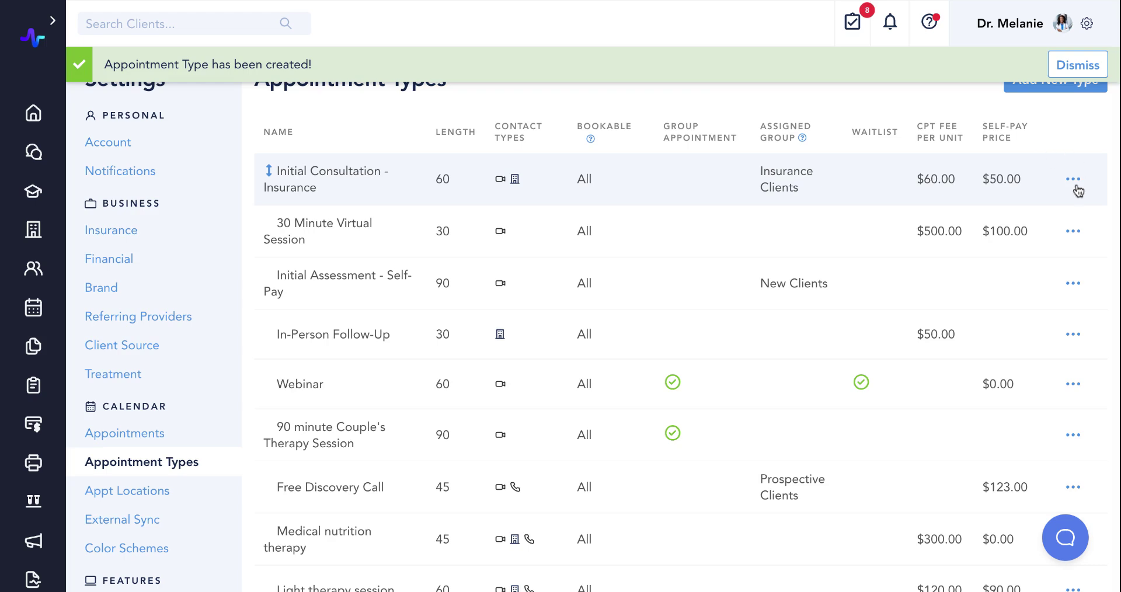
{"action": "left_click", "coordinate": [1073, 180]}
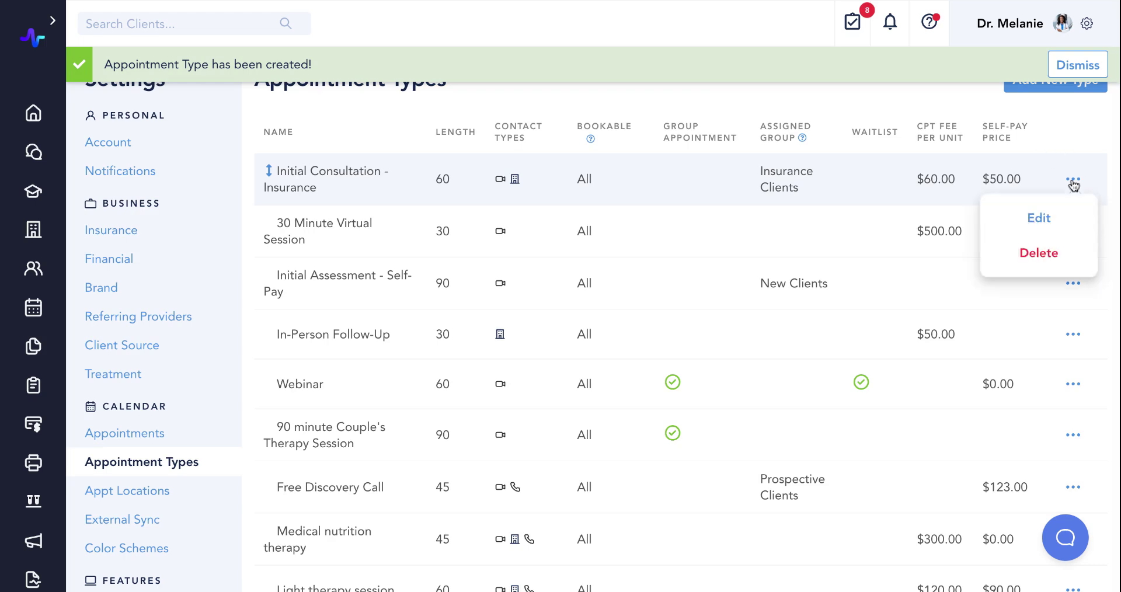
{"action": "left_click", "coordinate": [1038, 218]}
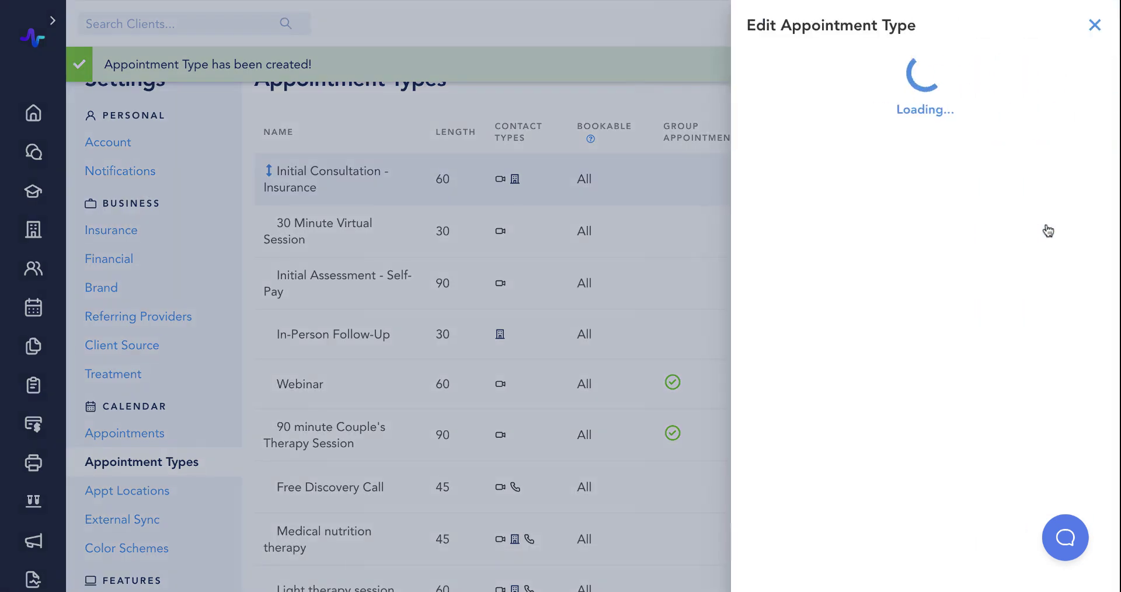
{"action": "left_click", "coordinate": [1095, 28]}
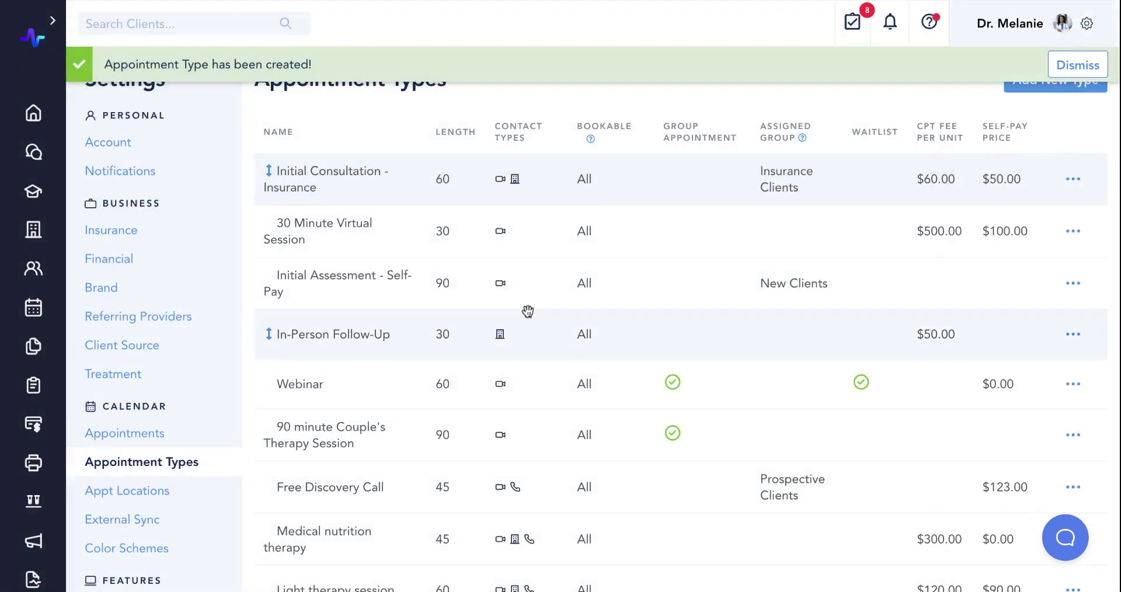
{"action": "left_click", "coordinate": [1076, 66]}
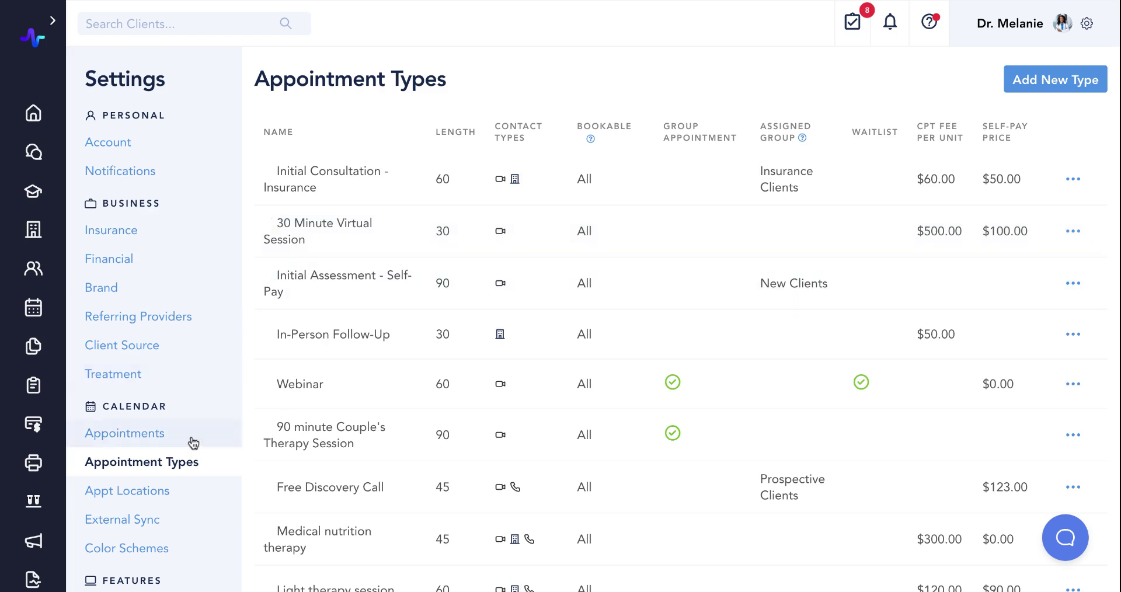
{"action": "scroll", "coordinate": [192, 441], "scroll_direction": "down", "scroll_amount": 2}
{"action": "left_click", "coordinate": [140, 423]}
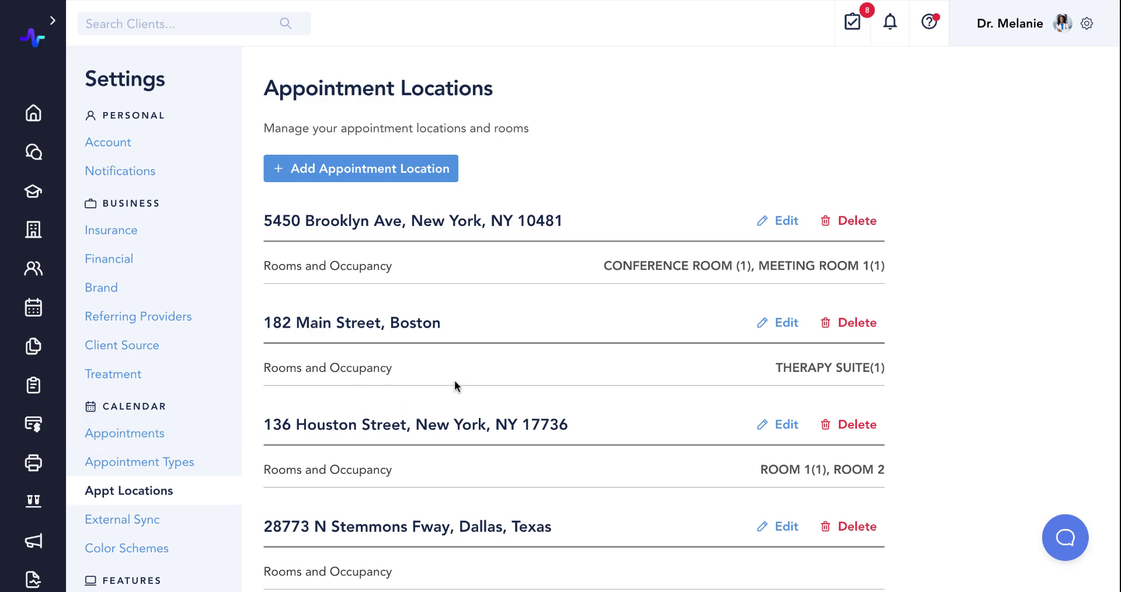
{"action": "left_click", "coordinate": [355, 175]}
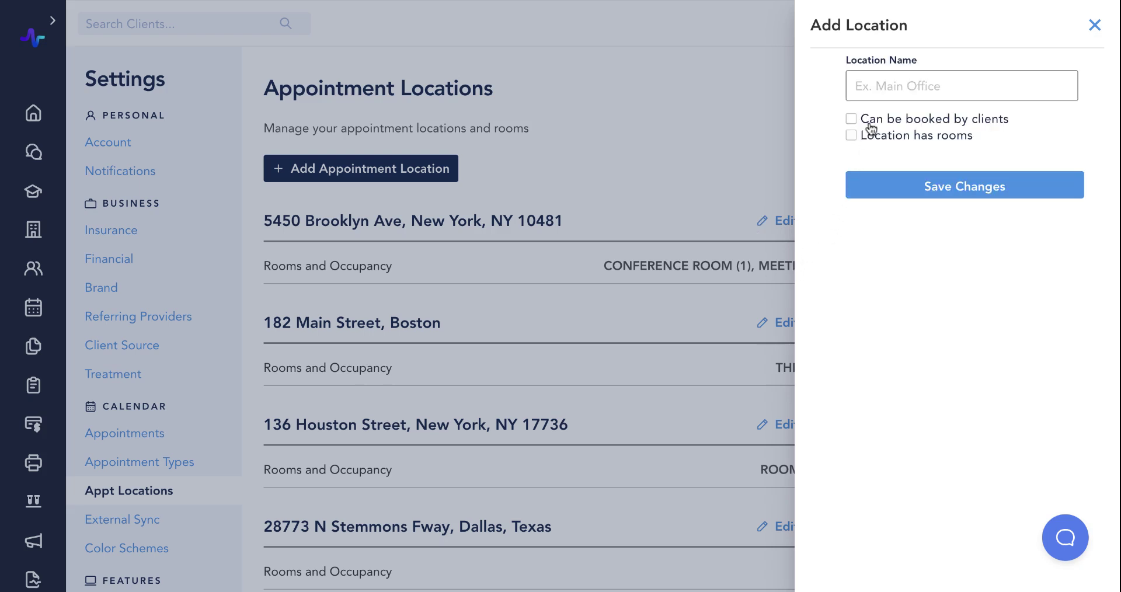
{"action": "left_click", "coordinate": [878, 124]}
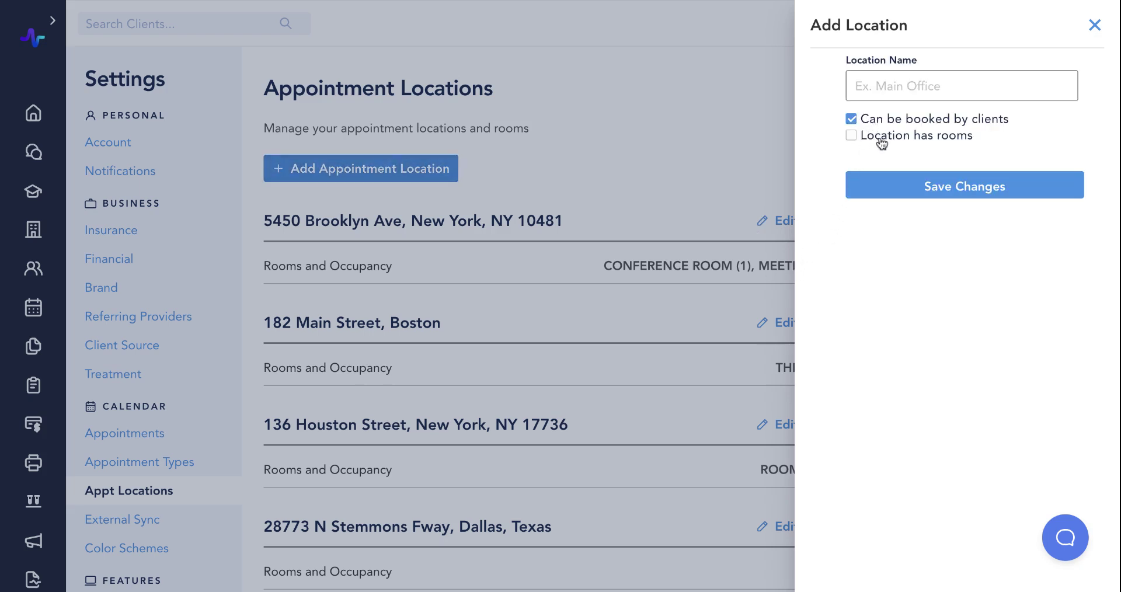
{"action": "left_click", "coordinate": [881, 142]}
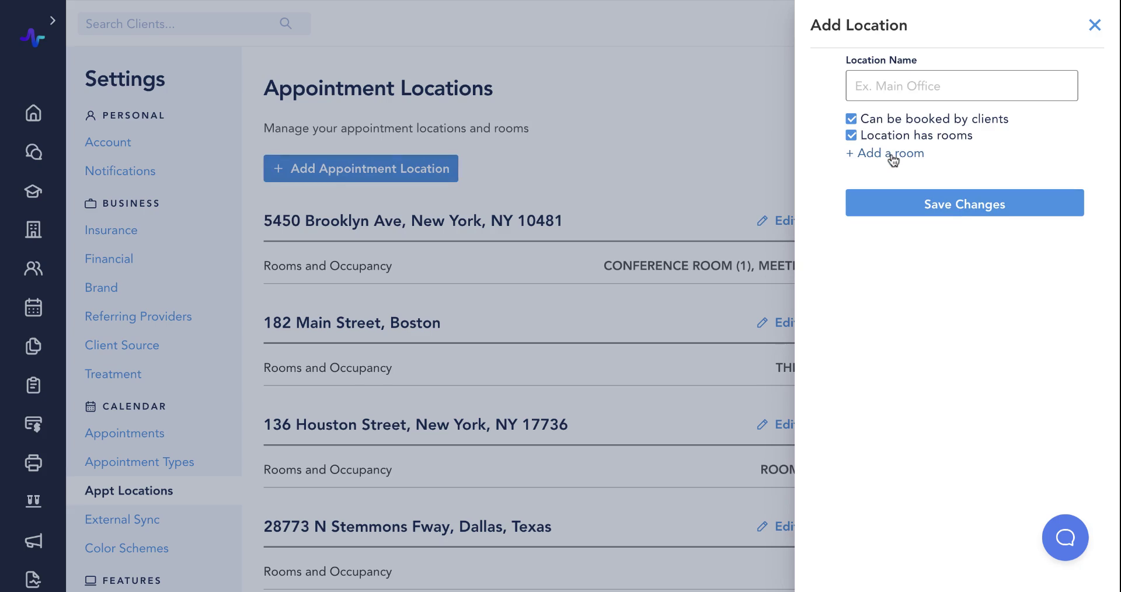
{"action": "left_click", "coordinate": [1094, 25]}
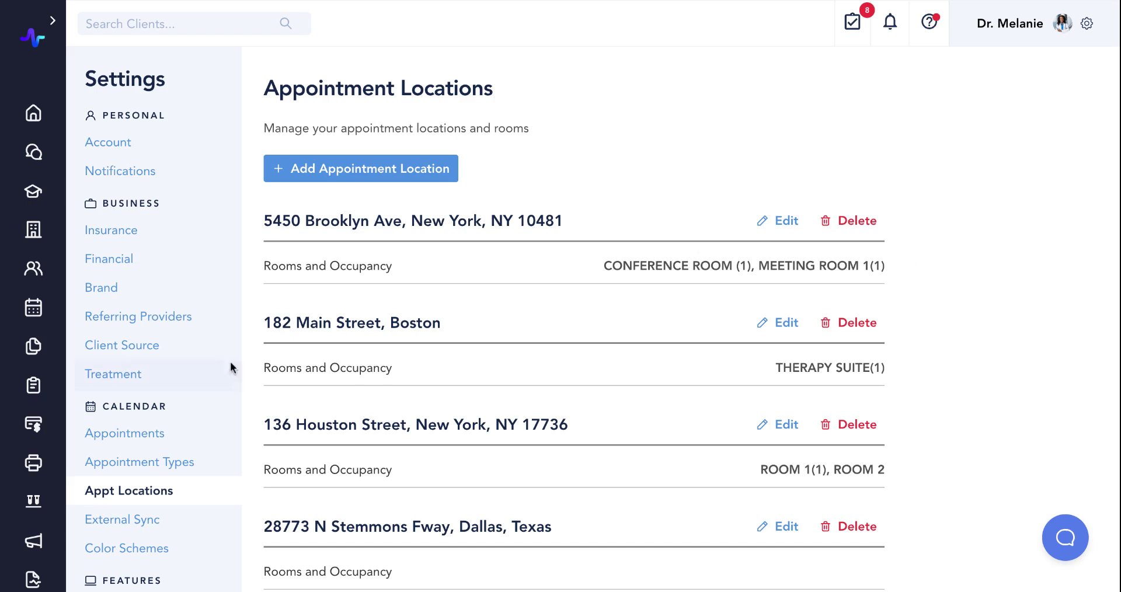
Step: Check External Sync settings, then open Color Schemes showing Google #000 and Outlook #4e2e2e
{"action": "left_click", "coordinate": [128, 528]}
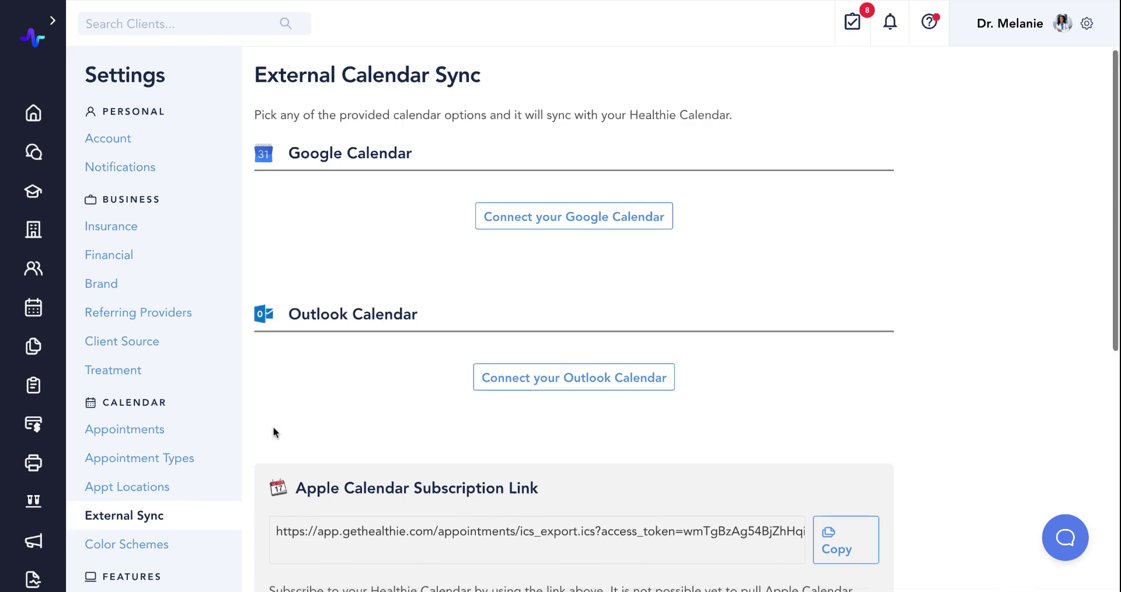
{"action": "scroll", "coordinate": [222, 461], "scroll_direction": "down", "scroll_amount": 2}
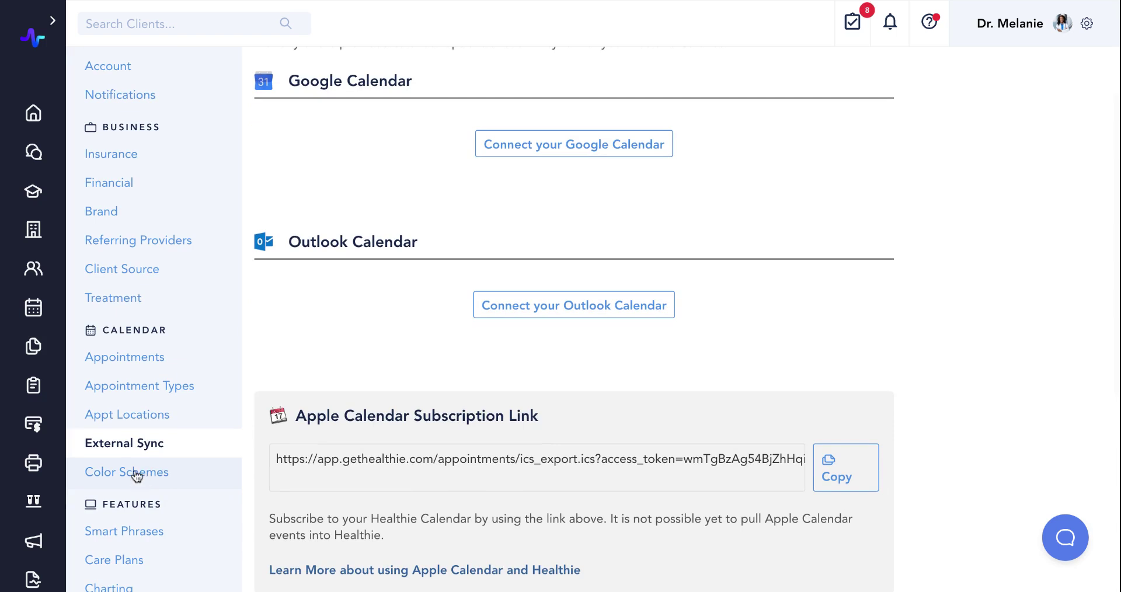
{"action": "left_click", "coordinate": [134, 477]}
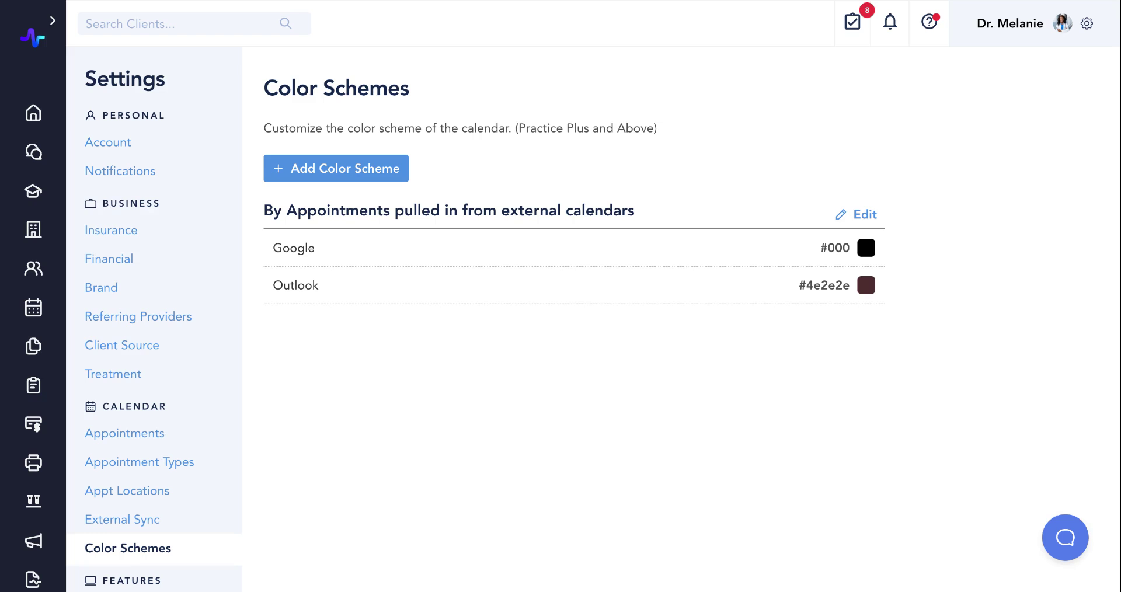
Step: Start an Appointment Type colour scheme with rows Initial Assessment - Self-Pay and In-Person Follow-Up
{"action": "left_click", "coordinate": [326, 175]}
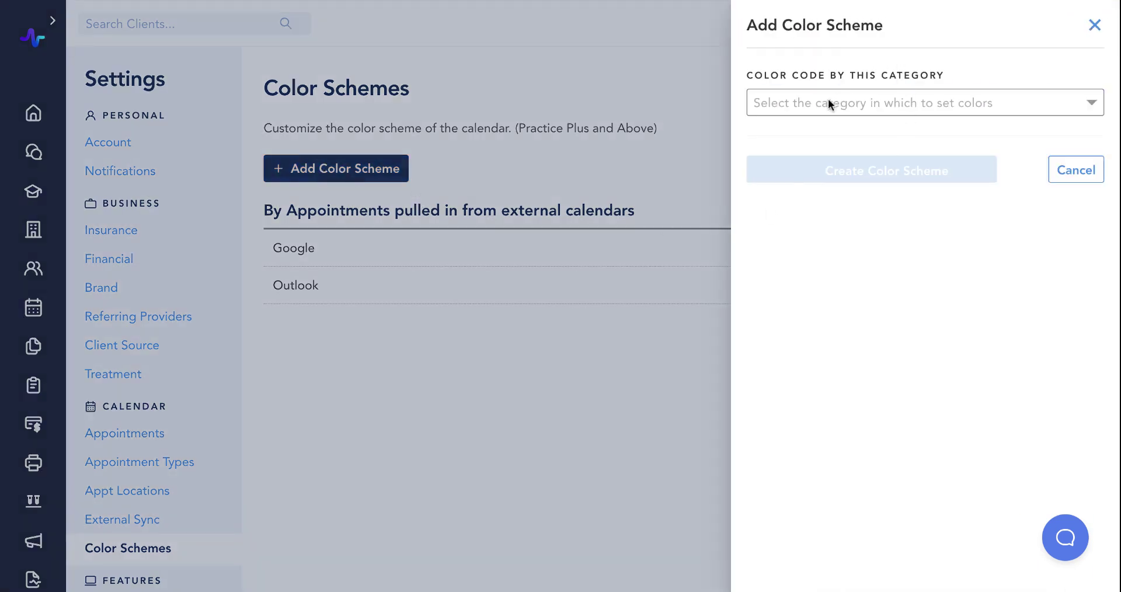
{"action": "left_click", "coordinate": [829, 104]}
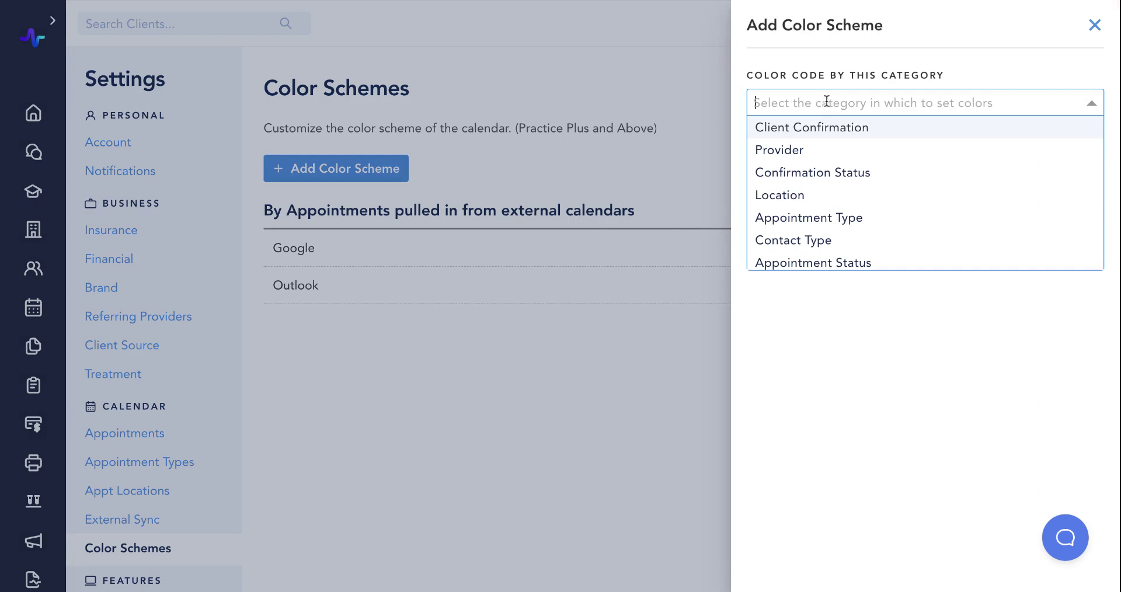
{"action": "left_click", "coordinate": [844, 220]}
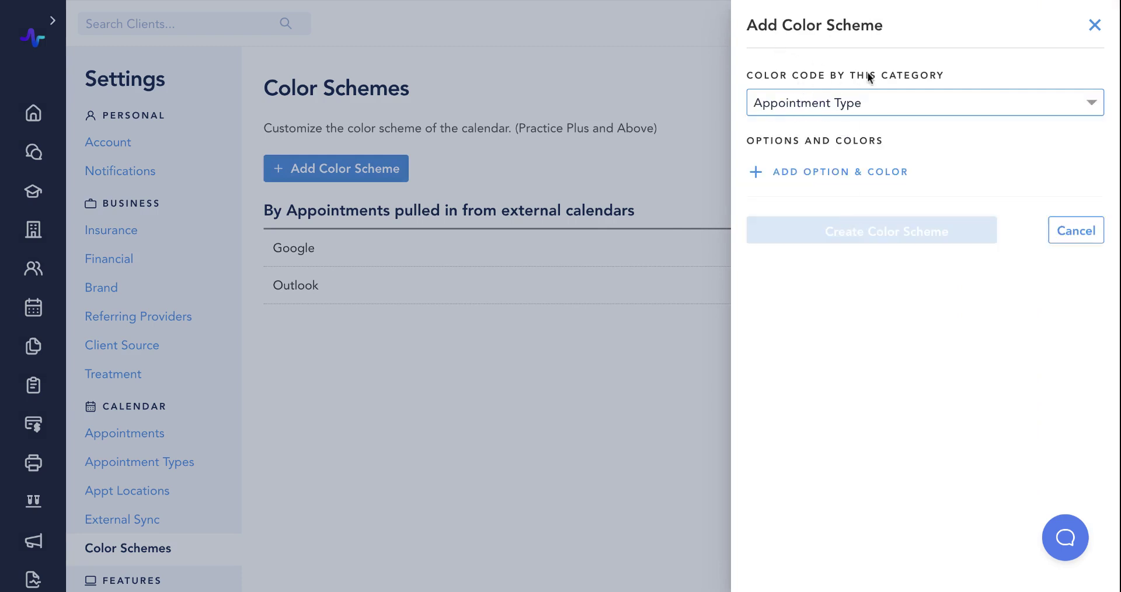
{"action": "left_click", "coordinate": [804, 177]}
{"action": "left_click", "coordinate": [785, 170]}
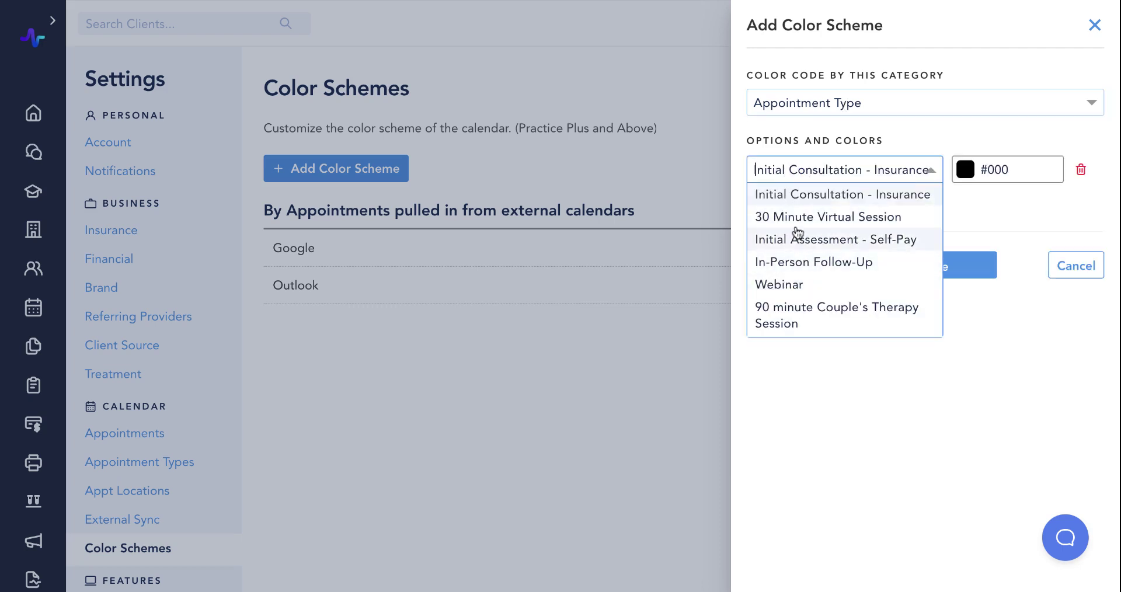
{"action": "left_click", "coordinate": [817, 244]}
{"action": "left_click", "coordinate": [795, 205]}
{"action": "left_click", "coordinate": [779, 211]}
{"action": "type", "text": "fol"}
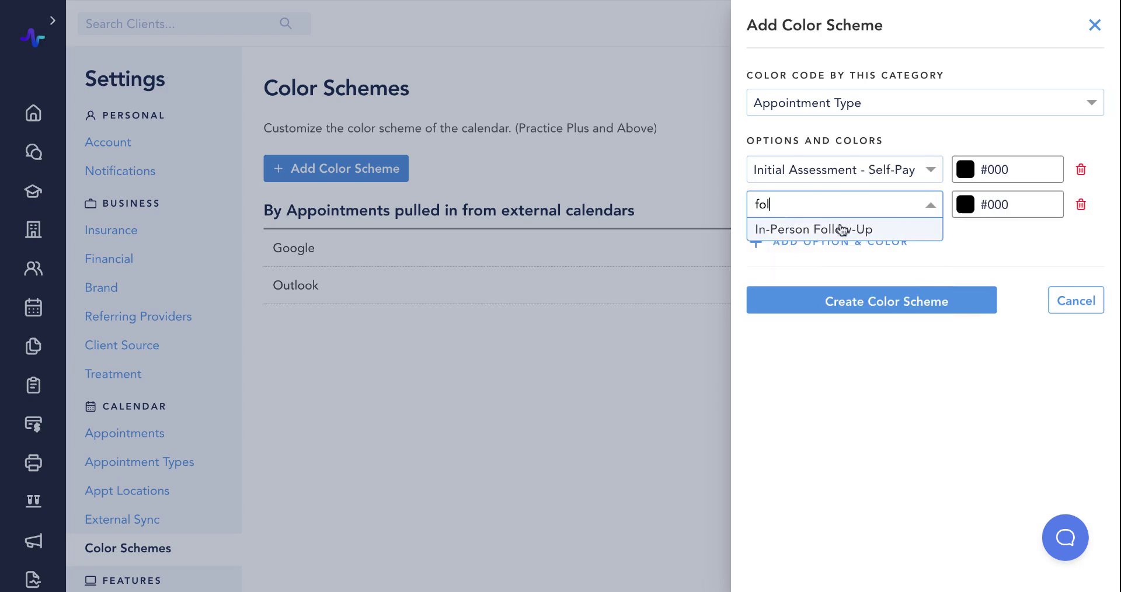
{"action": "left_click", "coordinate": [841, 230]}
{"action": "left_click", "coordinate": [969, 175]}
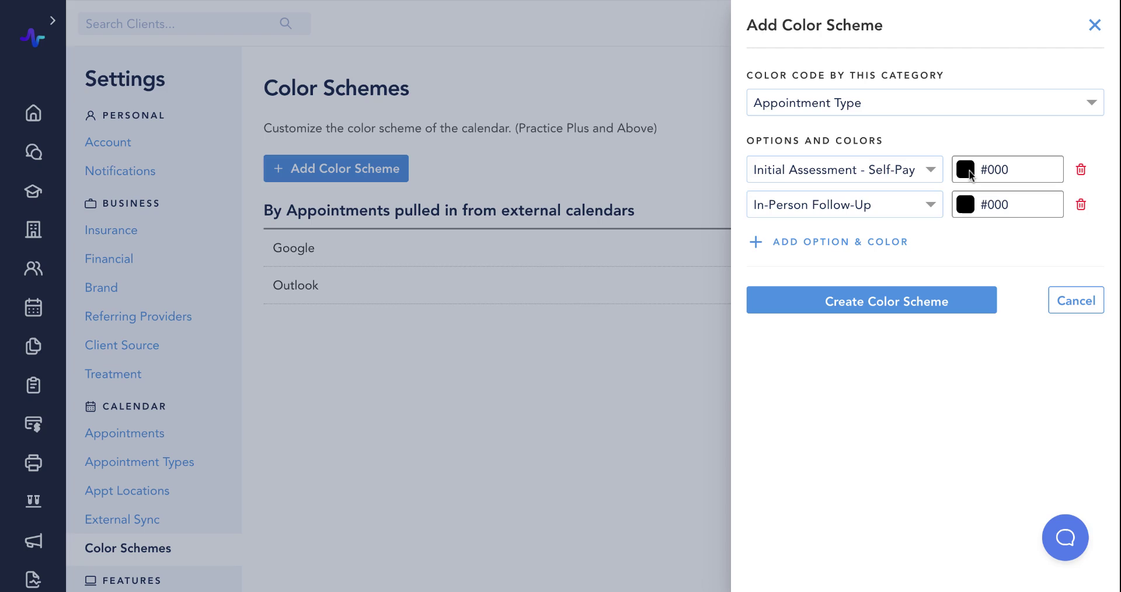
Step: Colour Initial Assessment red #e81717 and In-Person Follow-Up green #24d883, then create the scheme
{"action": "left_click", "coordinate": [1002, 169]}
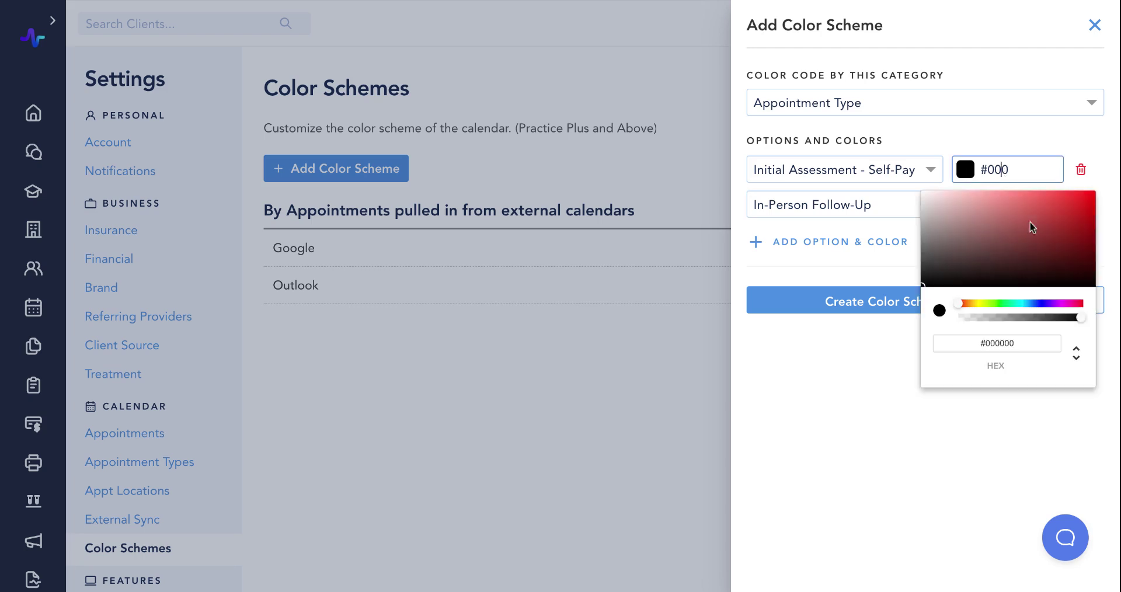
{"action": "left_click_drag", "start_coordinate": [1031, 226], "coordinate": [1080, 199]}
{"action": "left_click", "coordinate": [867, 276]}
{"action": "left_click", "coordinate": [994, 205]}
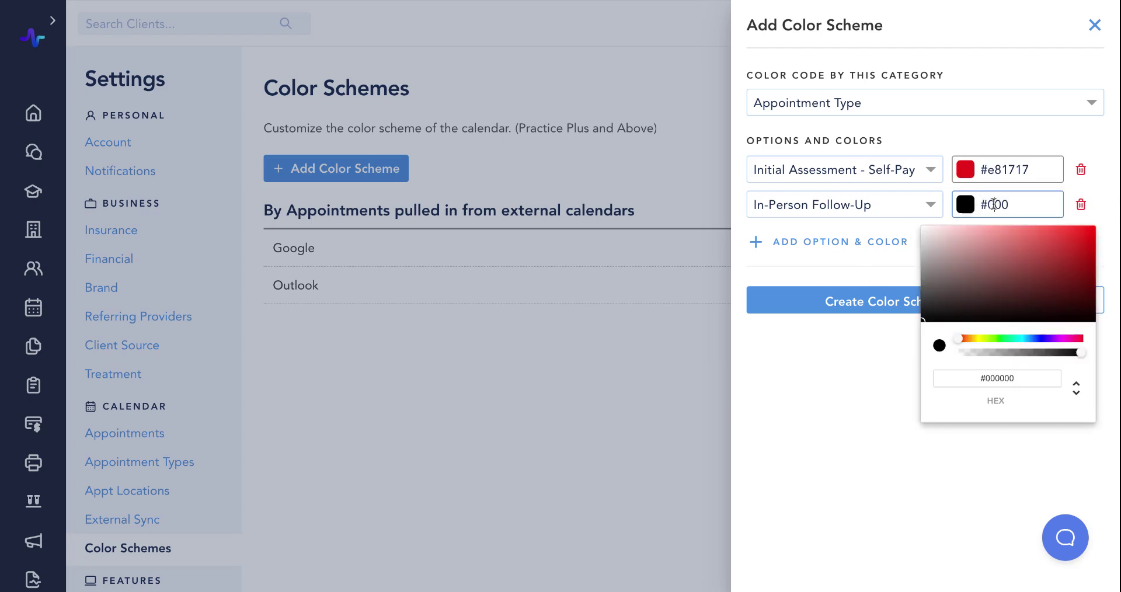
{"action": "left_click", "coordinate": [1013, 338]}
{"action": "left_click_drag", "start_coordinate": [1049, 260], "coordinate": [1069, 234]}
{"action": "left_click", "coordinate": [870, 271]}
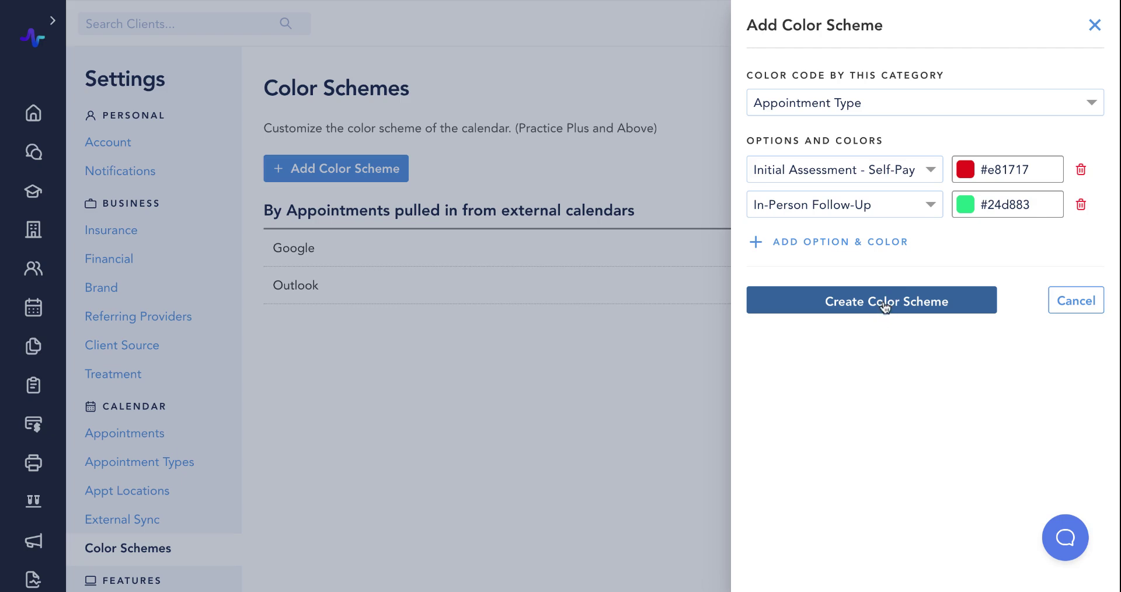
{"action": "left_click", "coordinate": [885, 305]}
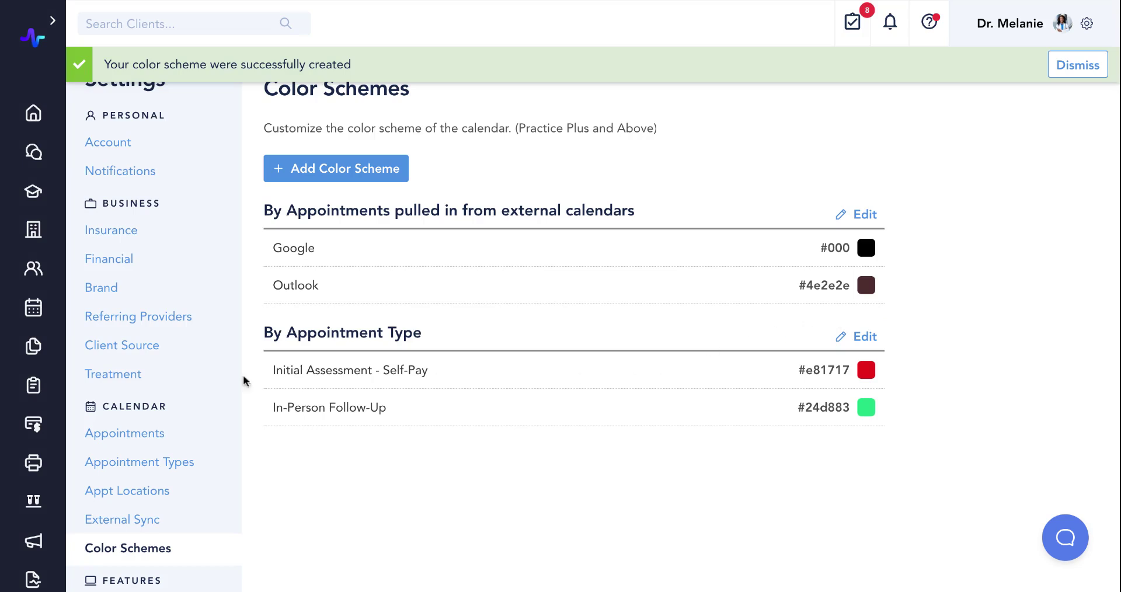
Step: Apply the Appointment Type colour scheme on the calendar so appointments show red and green
{"action": "left_click", "coordinate": [26, 310]}
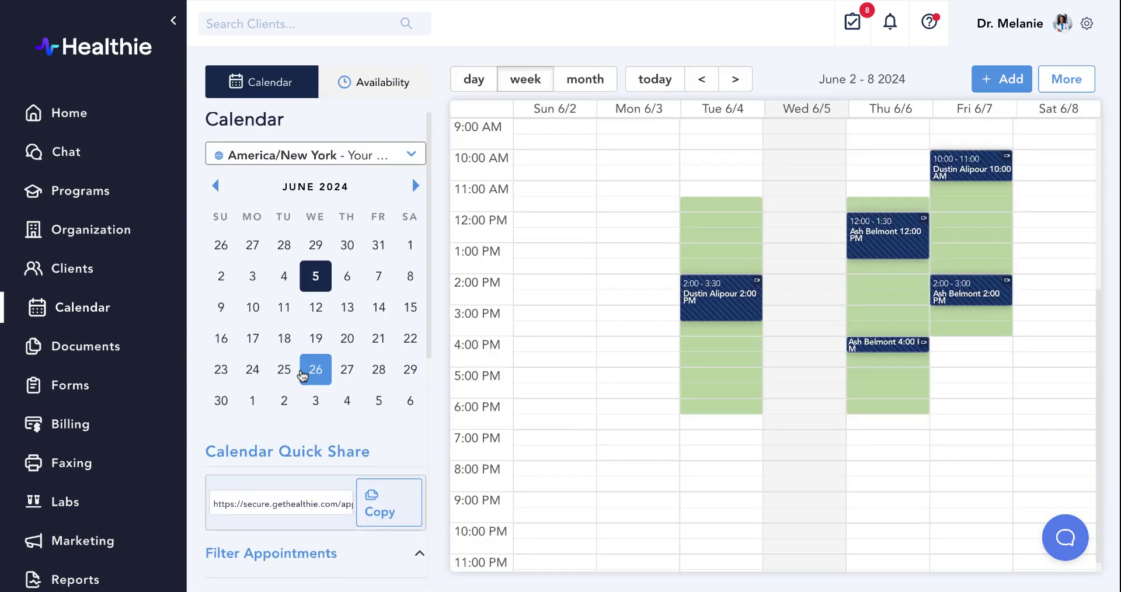
{"action": "scroll", "coordinate": [301, 375], "scroll_direction": "down", "scroll_amount": 6}
{"action": "scroll", "coordinate": [302, 376], "scroll_direction": "down", "scroll_amount": 2}
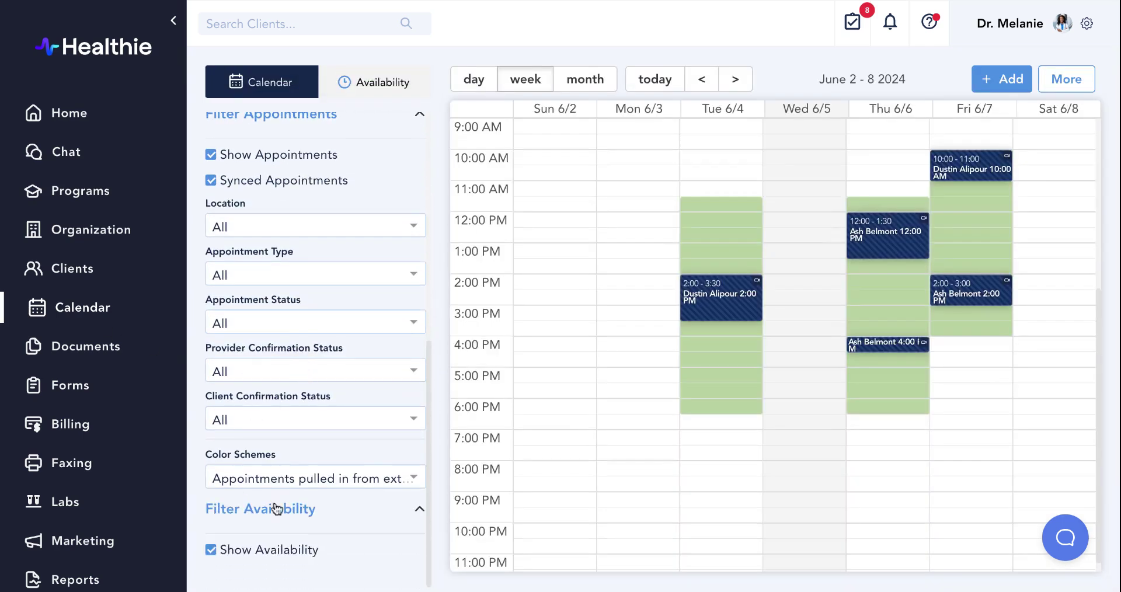
{"action": "left_click", "coordinate": [310, 478]}
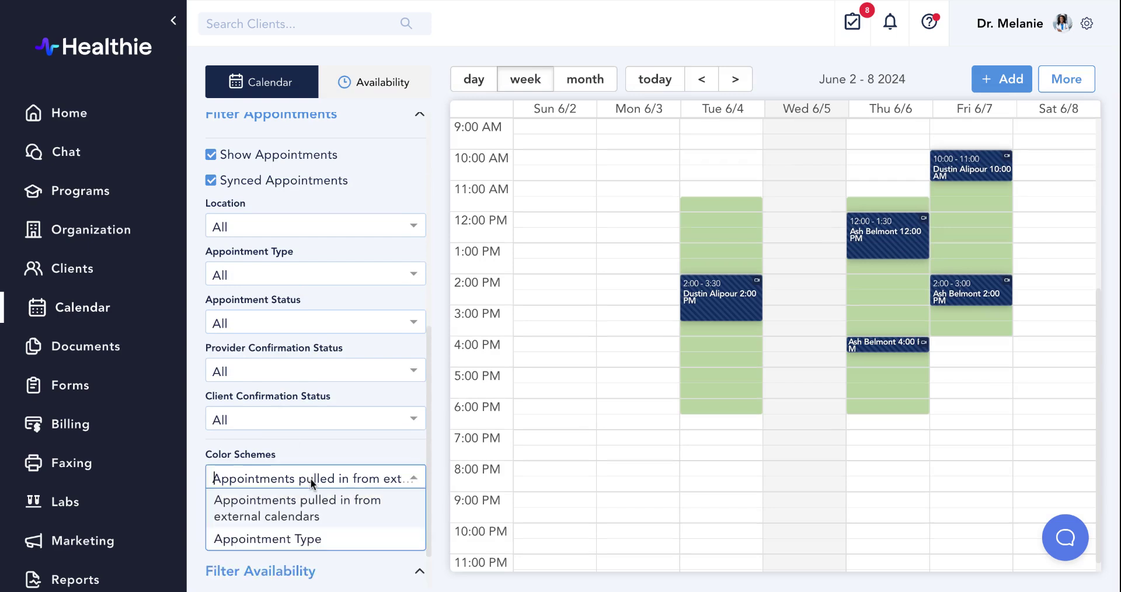
{"action": "left_click", "coordinate": [277, 540]}
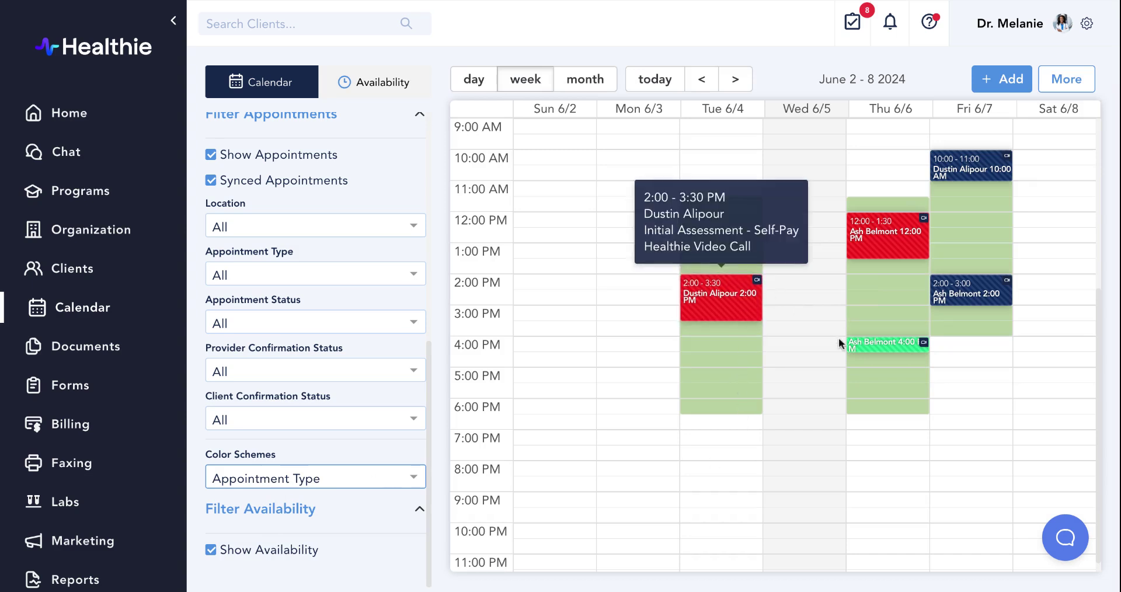
{"action": "mouse_move", "coordinate": [853, 355]}
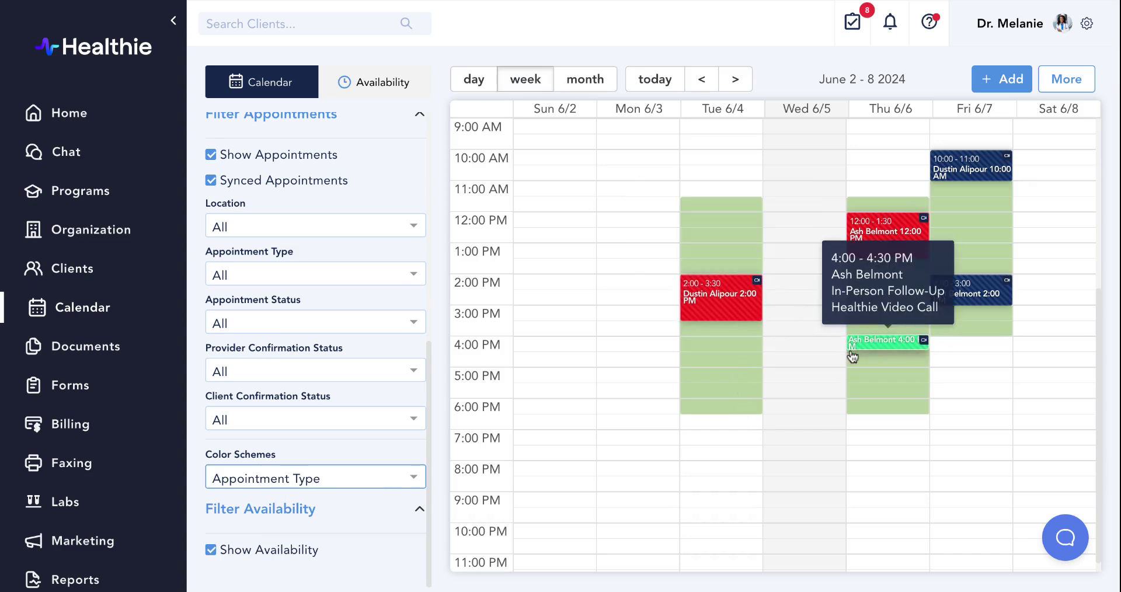